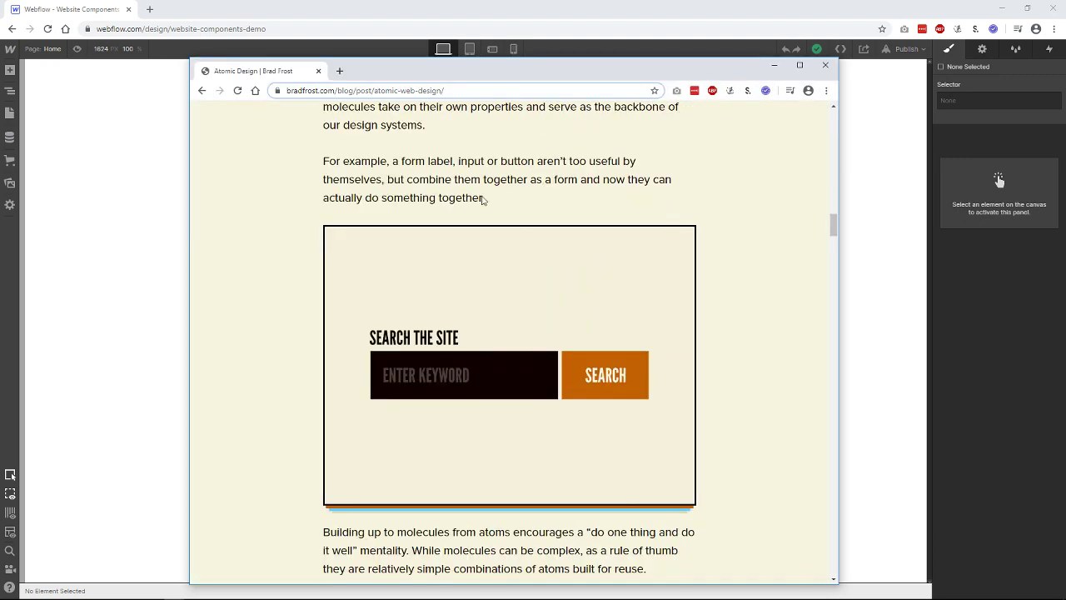
# Scroll the Atomic Design article to the Atoms → Molecules → Organisms → Templates → Pages diagram
pyautogui.scroll(5, 759, 289)
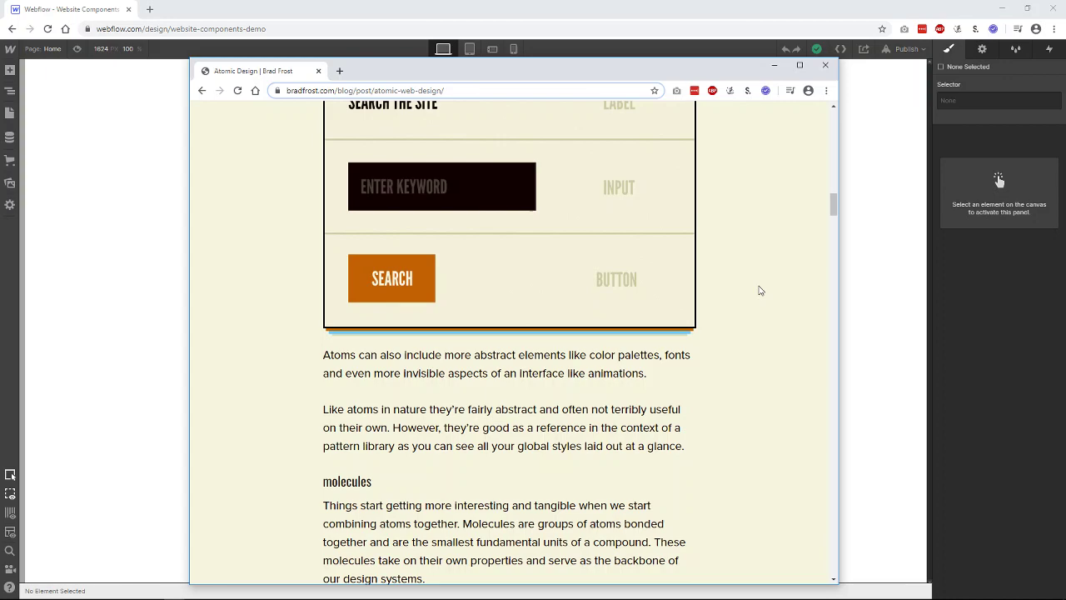
pyautogui.scroll(9, 759, 290)
pyautogui.scroll(-2, 771, 304)
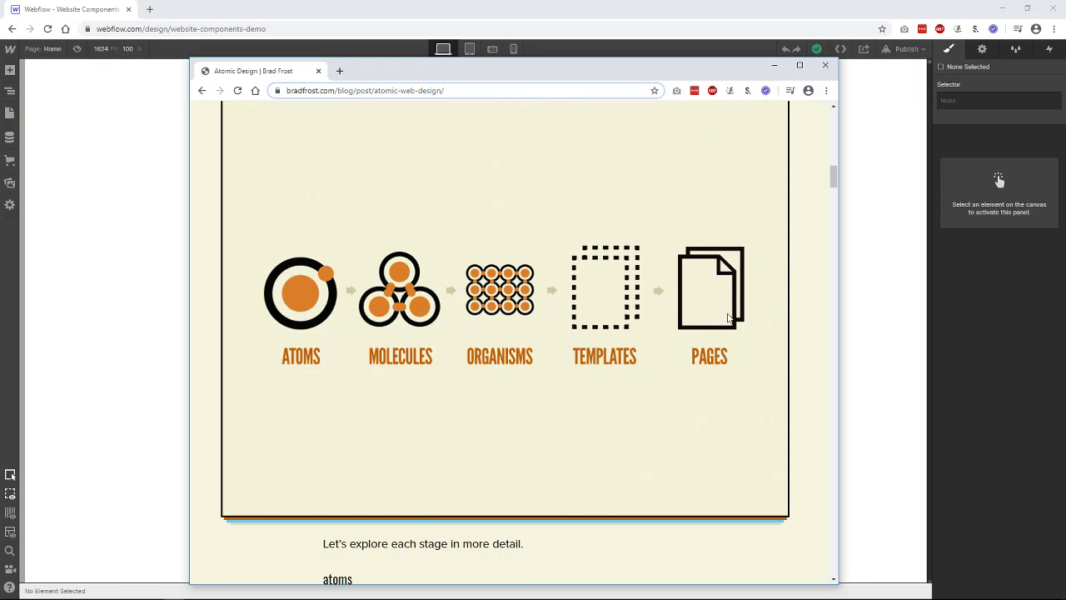
# Scroll past the atoms breakdown to the molecules section's 'Search the site' form example
pyautogui.scroll(-6, 678, 380)
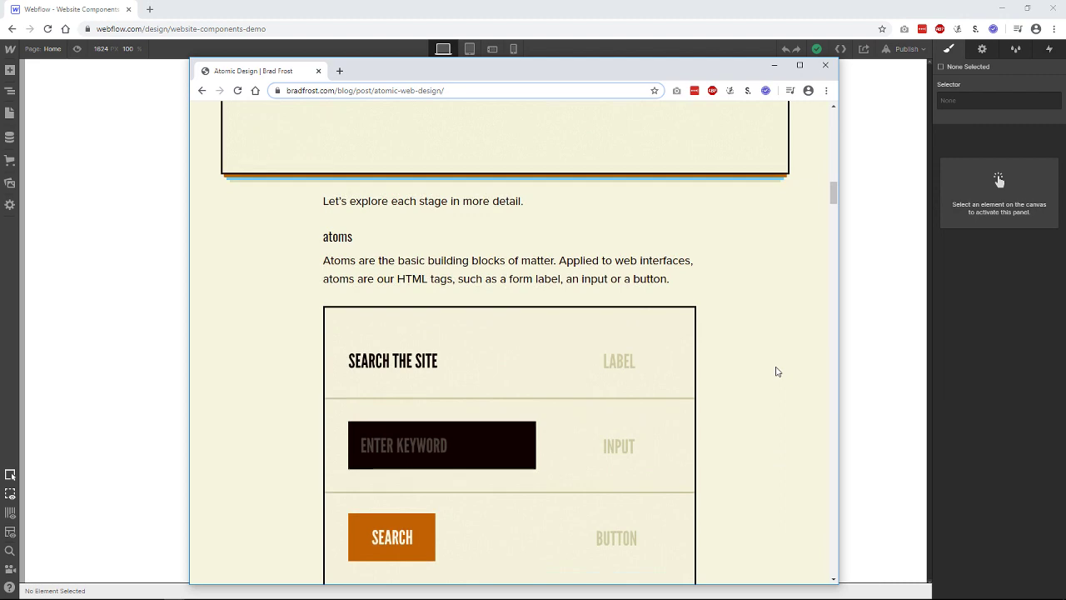
pyautogui.scroll(2, 688, 312)
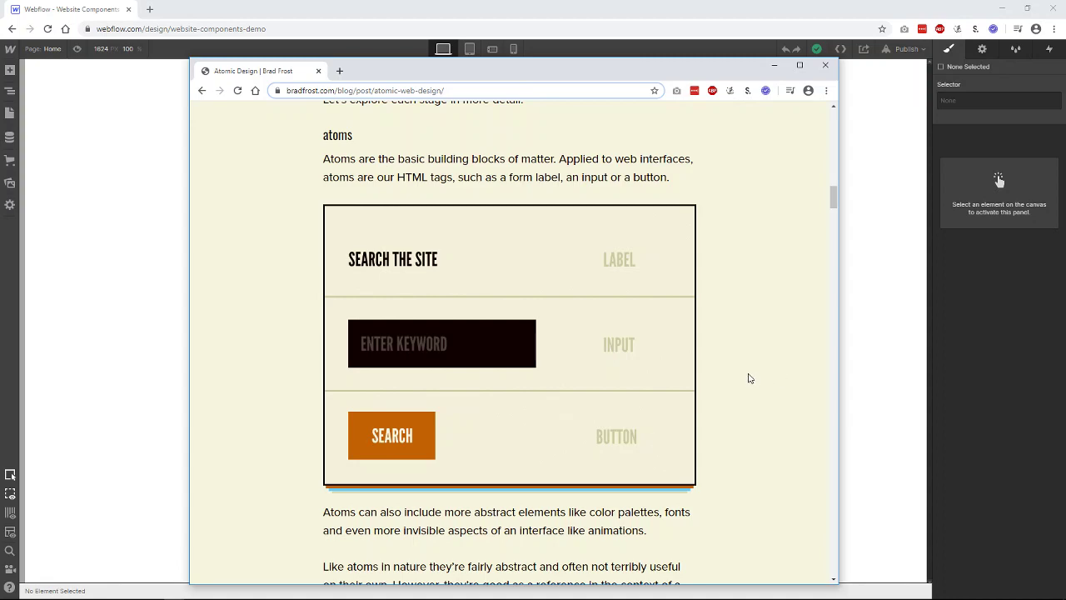
pyautogui.scroll(-7, 752, 378)
pyautogui.scroll(-2, 752, 378)
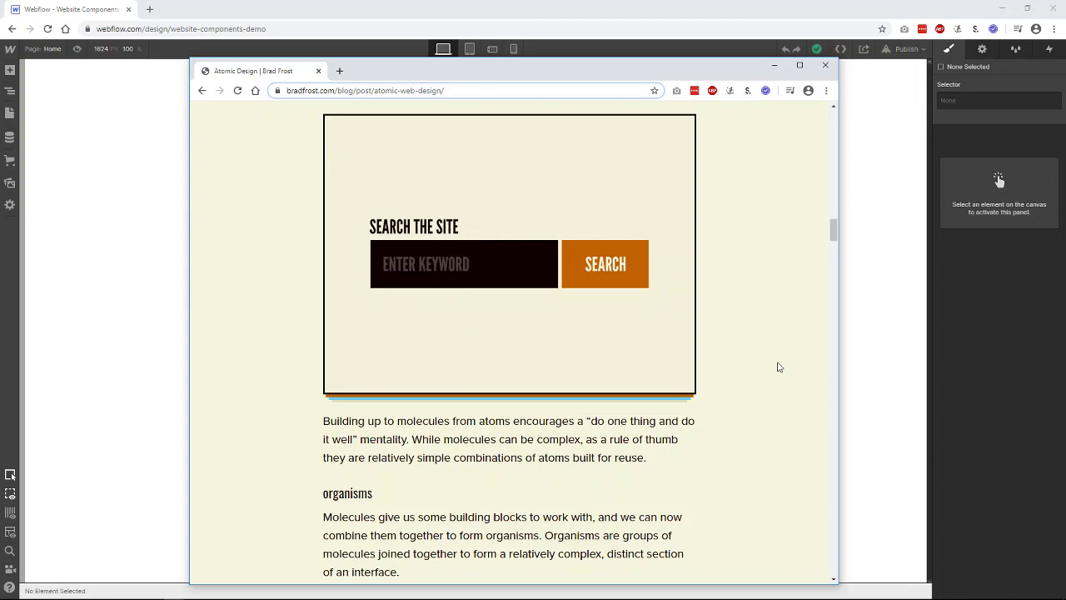
pyautogui.scroll(-5, 779, 367)
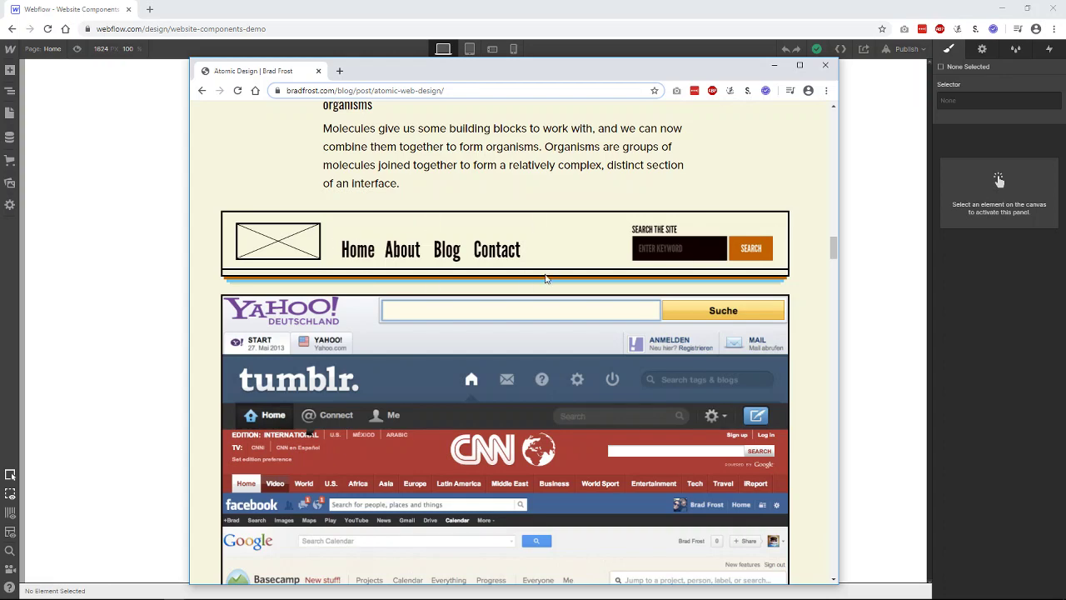
pyautogui.scroll(5, 814, 415)
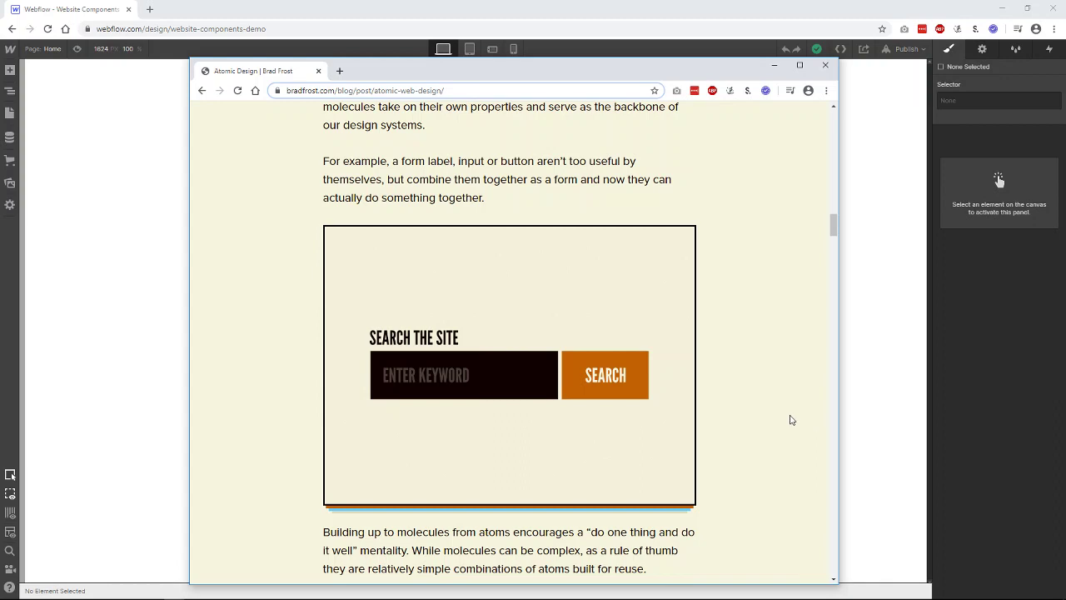
# Drag the Atomic Design article window off the right edge of the screen
pyautogui.scroll(-1, 749, 434)
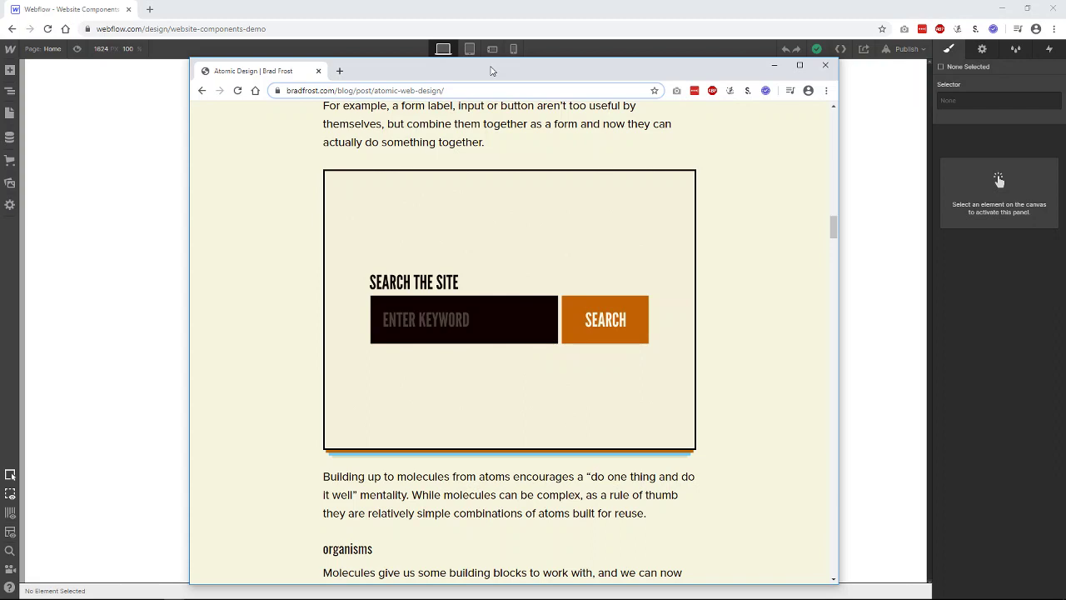
pyautogui.moveTo(490, 70); pyautogui.dragTo(1065, 83)
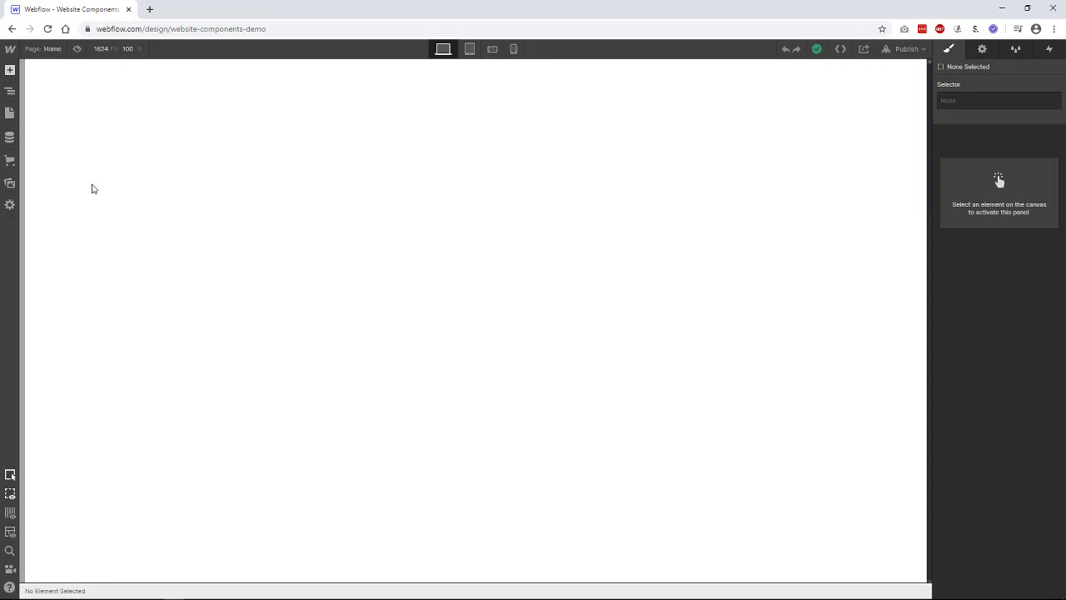
# Show the Symbols list in the Add panel, which has no symbols defined yet
pyautogui.press('a')
pyautogui.click(131, 95)
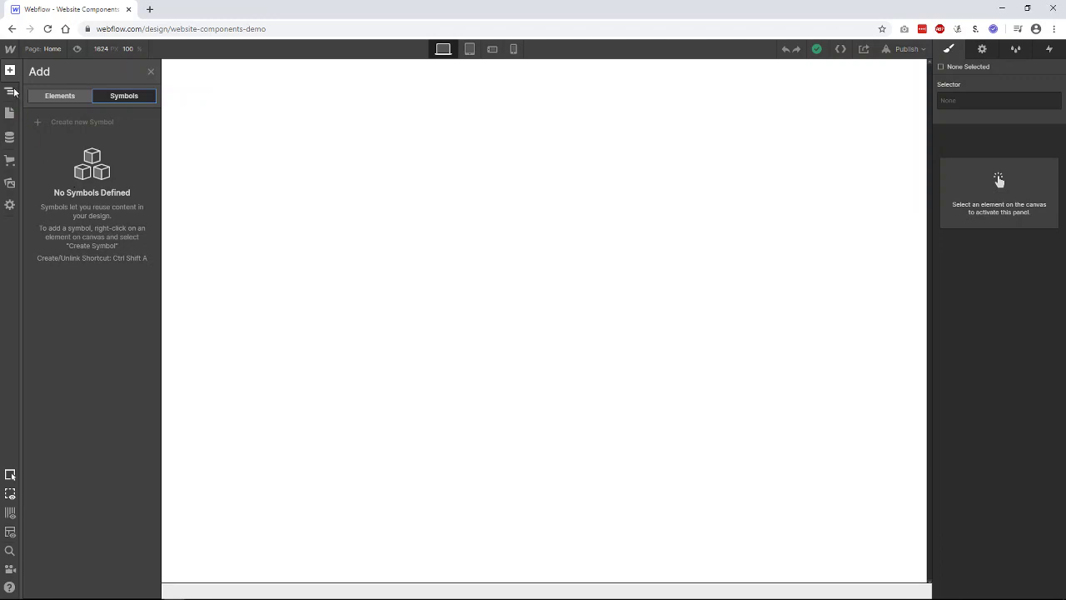
# Add a Form Block to the Home page and dismiss its Form Settings
pyautogui.press('z')
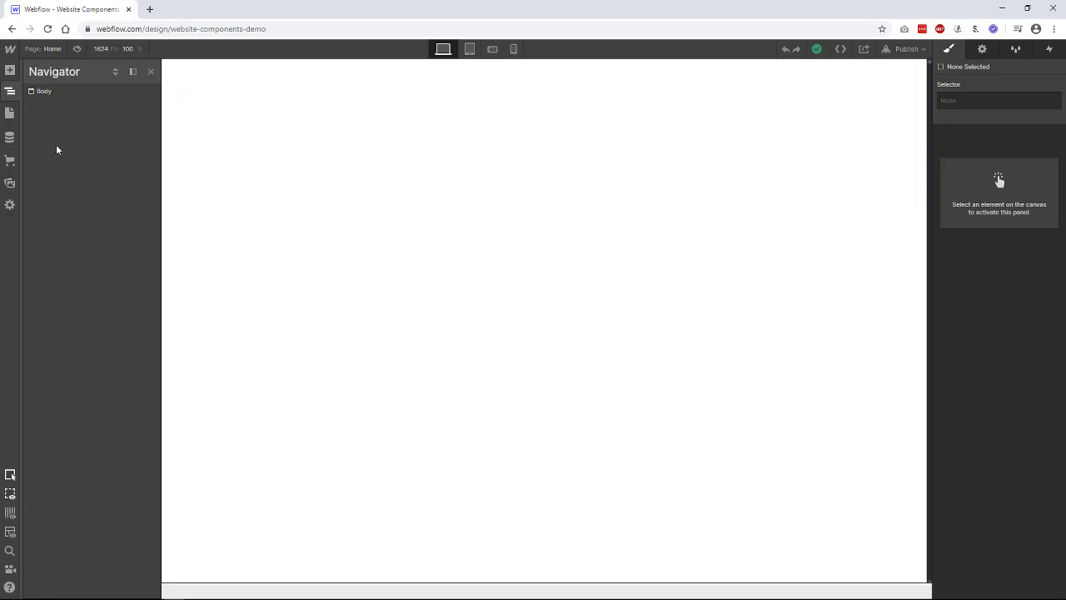
pyautogui.press('a')
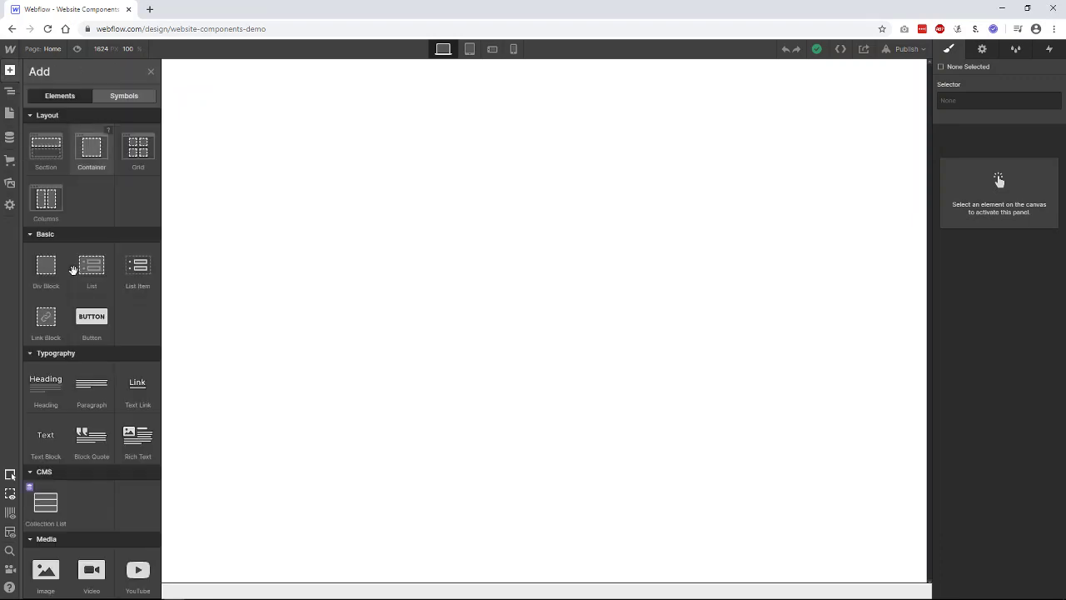
pyautogui.scroll(-6, 79, 402)
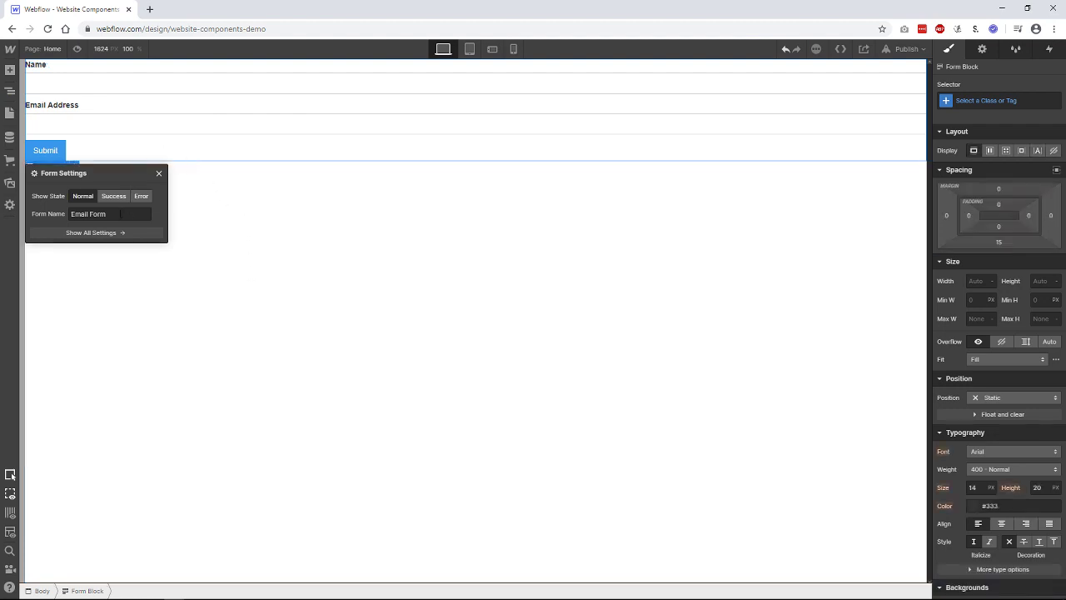
pyautogui.click(159, 173)
# In the Navigator, delete the first Field Label and the extra Text Field
pyautogui.click(10, 91)
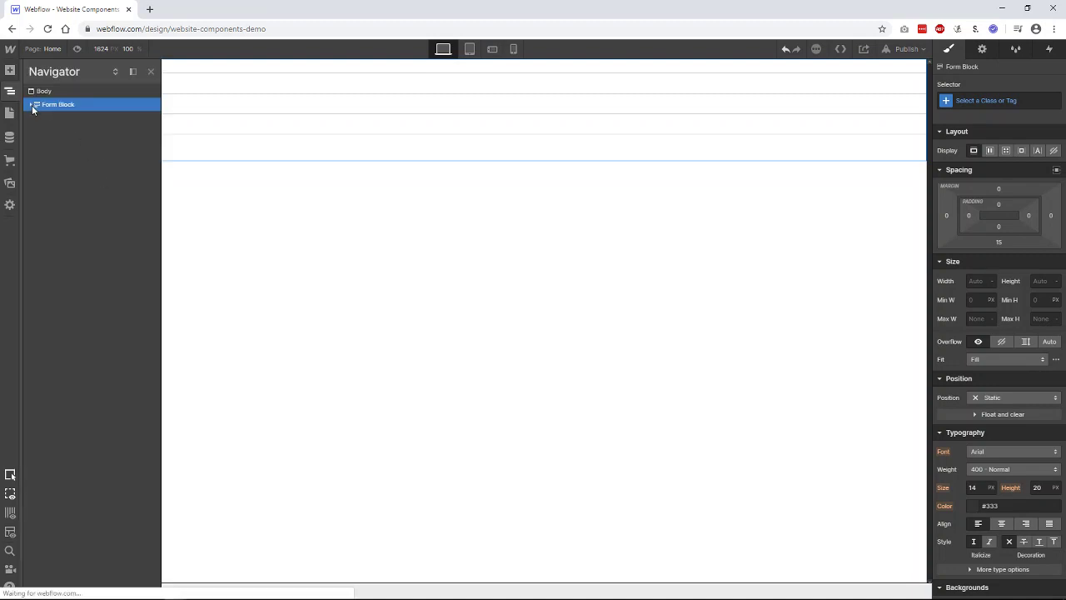
pyautogui.click(31, 105)
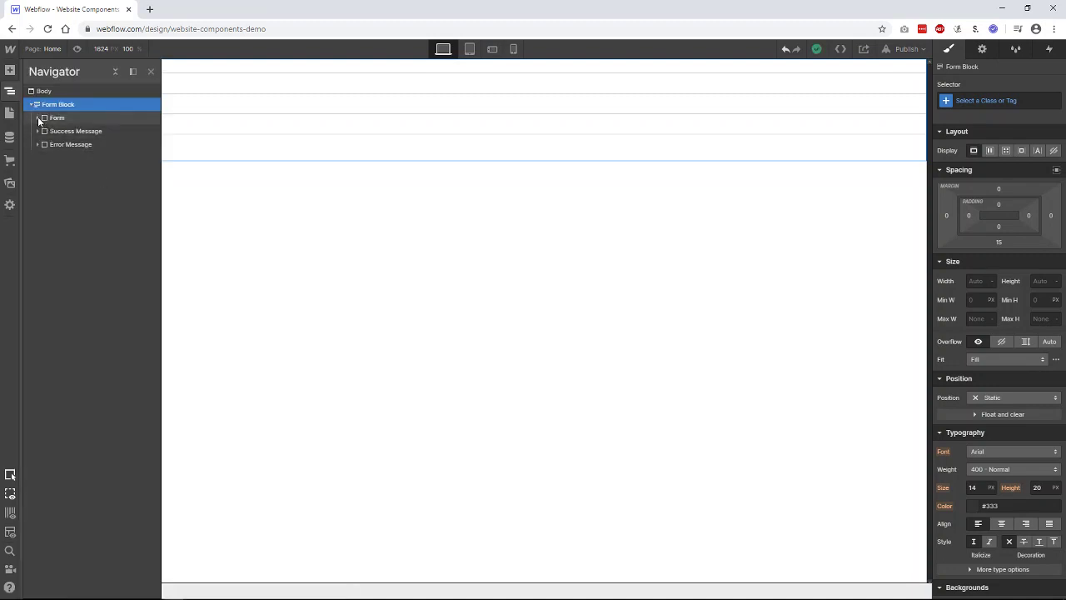
pyautogui.click(38, 117)
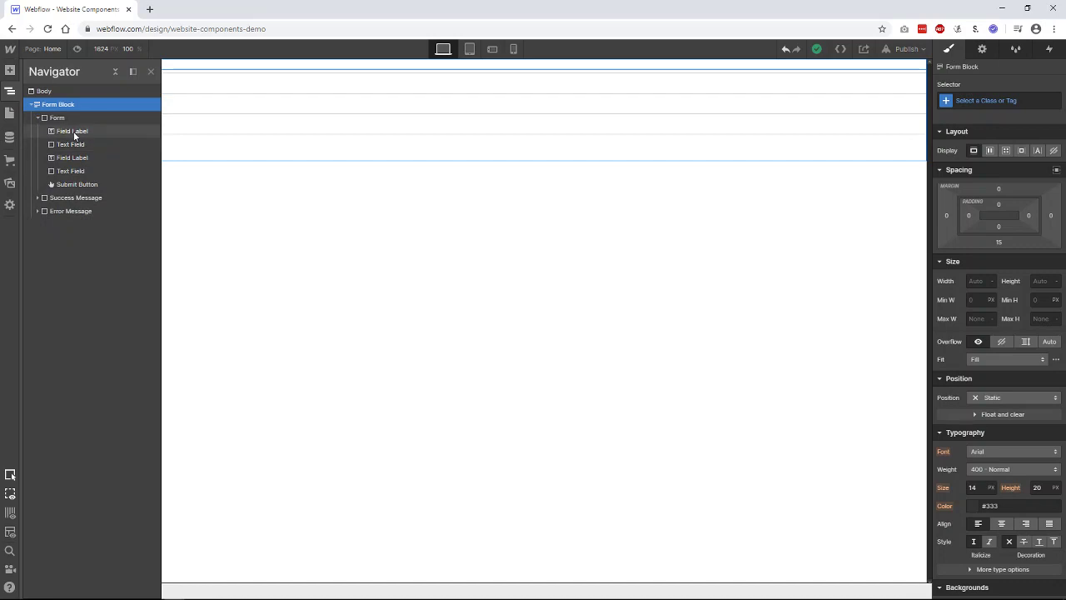
pyautogui.click(77, 133)
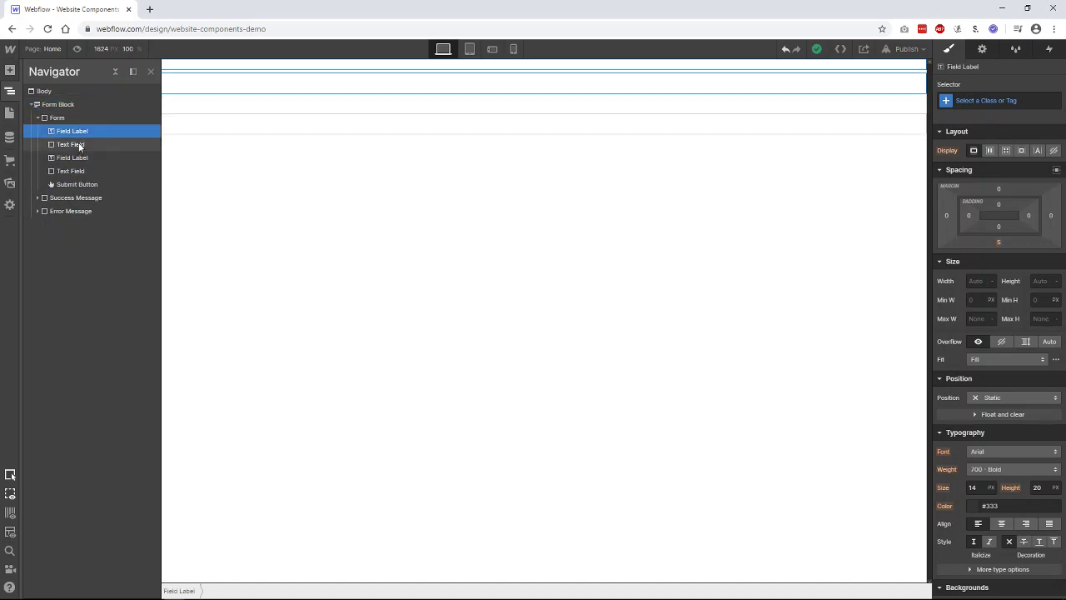
pyautogui.press('Delete')
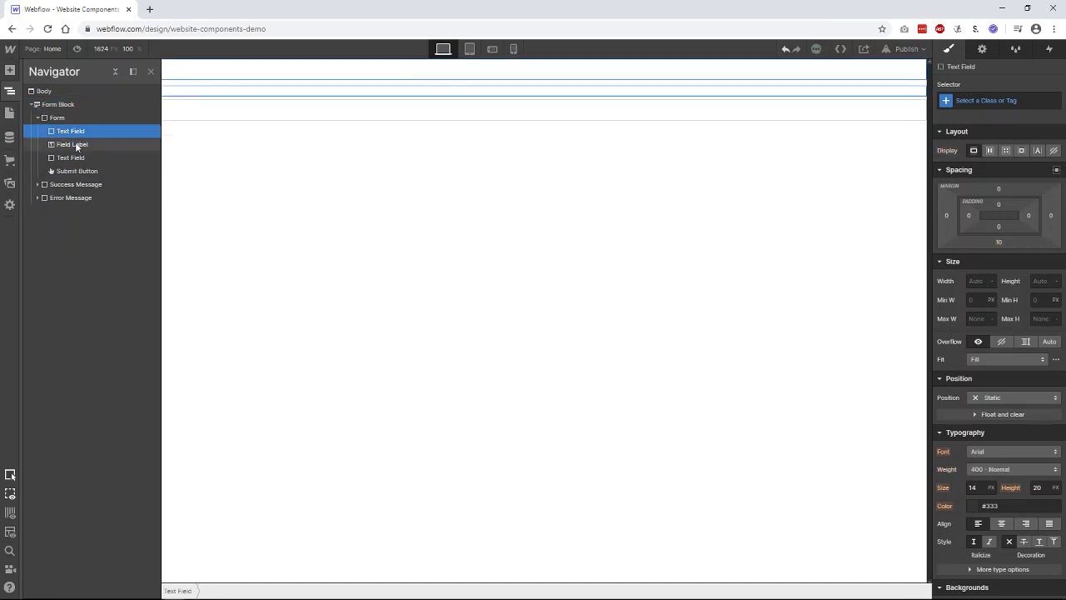
pyautogui.click(77, 145)
pyautogui.click(75, 131)
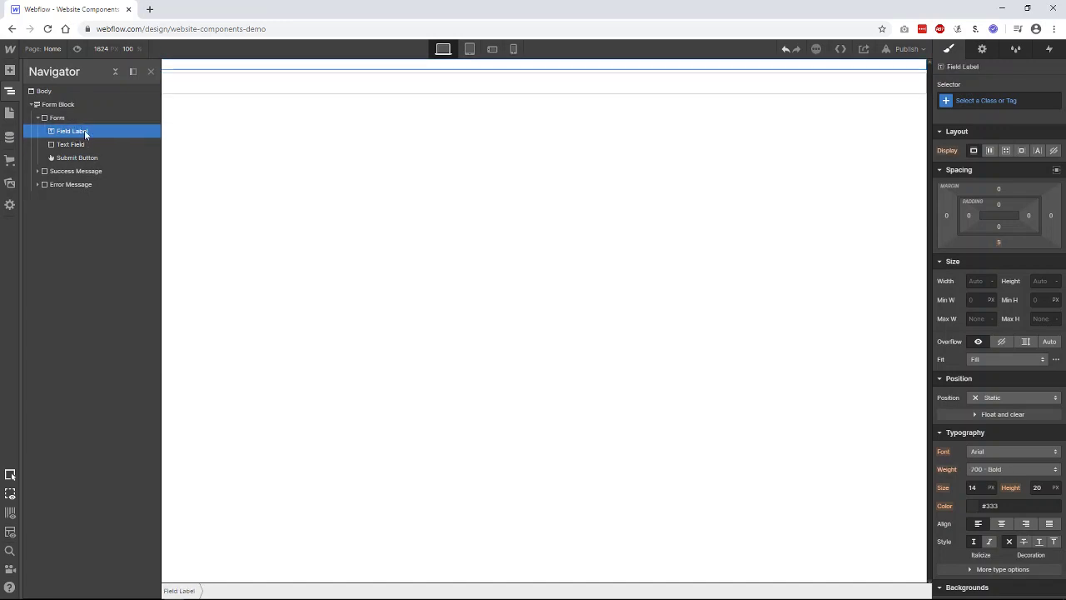
pyautogui.press('Delete')
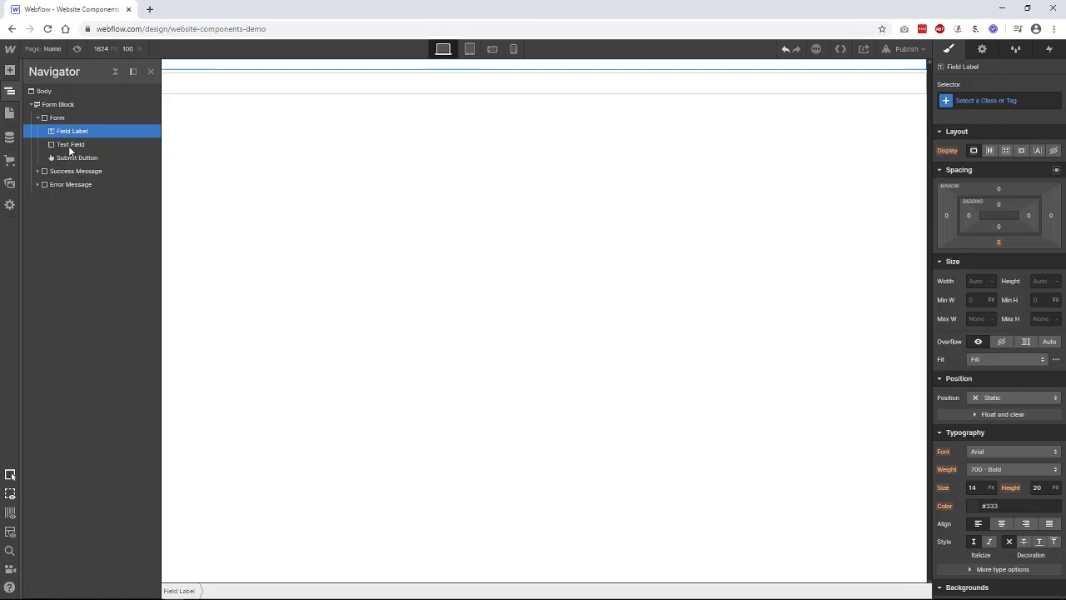
pyautogui.click(311, 218)
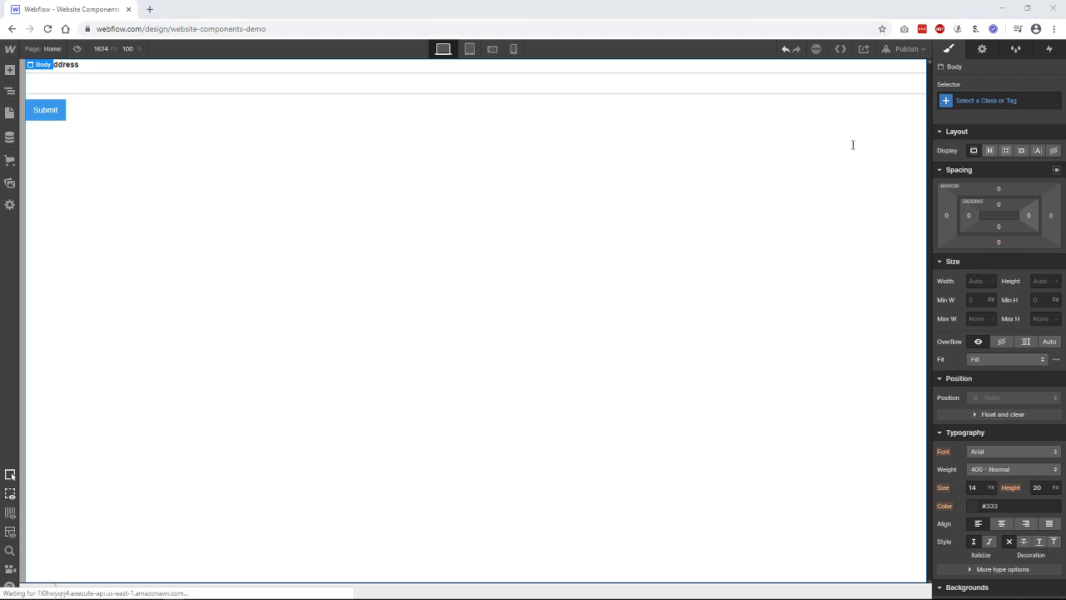
pyautogui.hotkey('alt', 'Tab')
pyautogui.moveTo(633, 115); pyautogui.dragTo(582, 72)
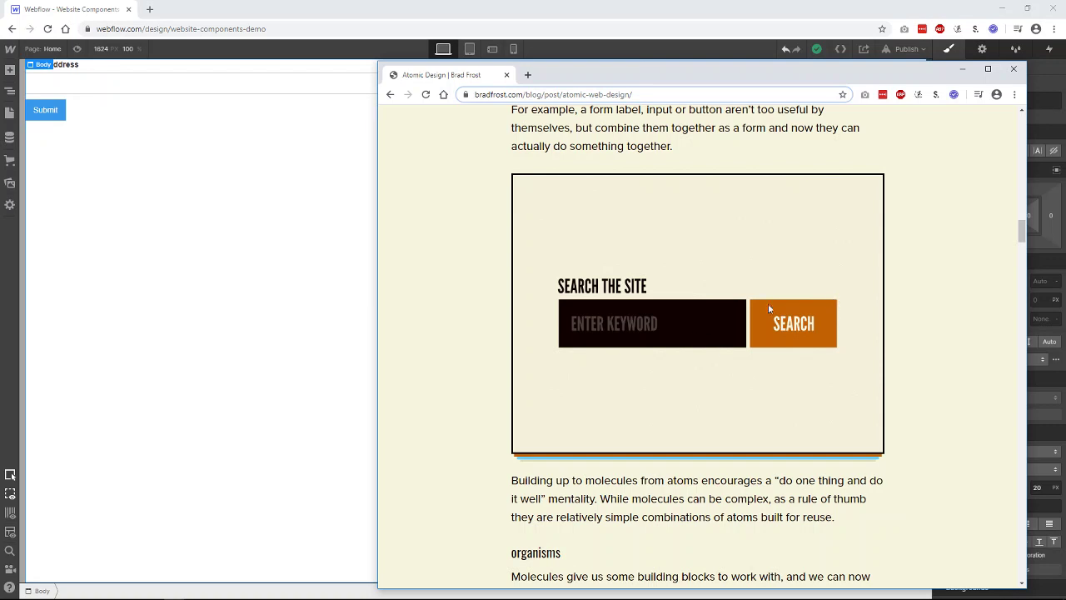
pyautogui.moveTo(469, 75); pyautogui.dragTo(841, 86)
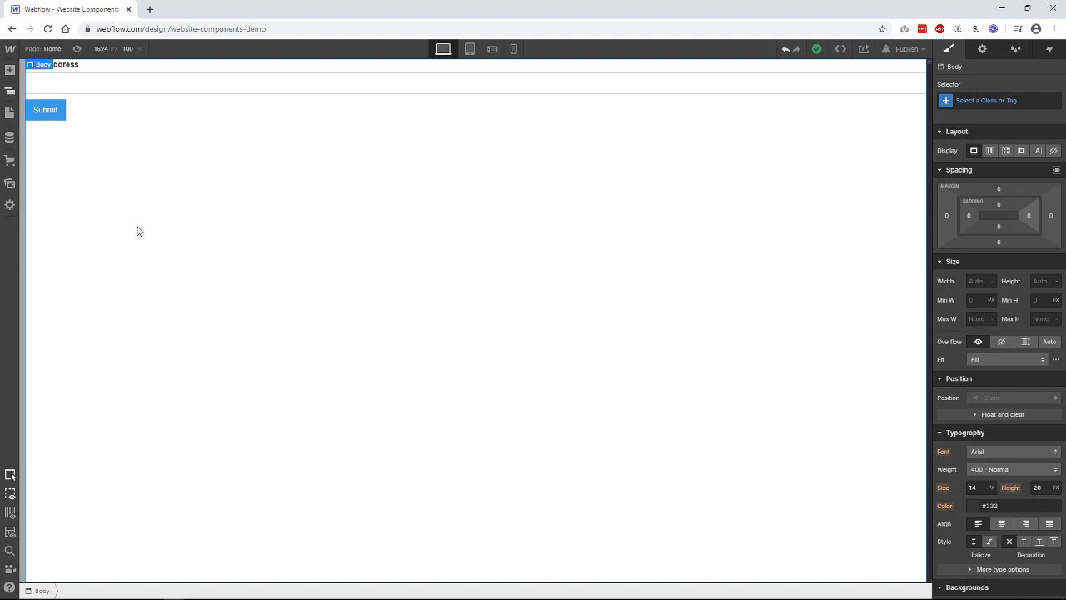
# Add a Div Block inside the Form, placed just under the Field Label
pyautogui.press('z')
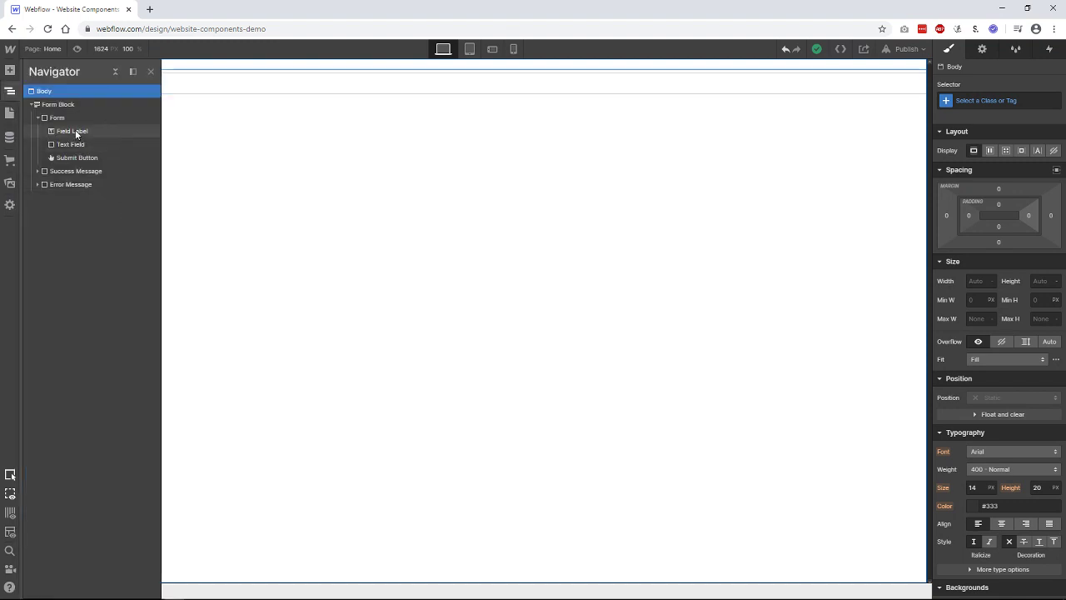
pyautogui.click(54, 119)
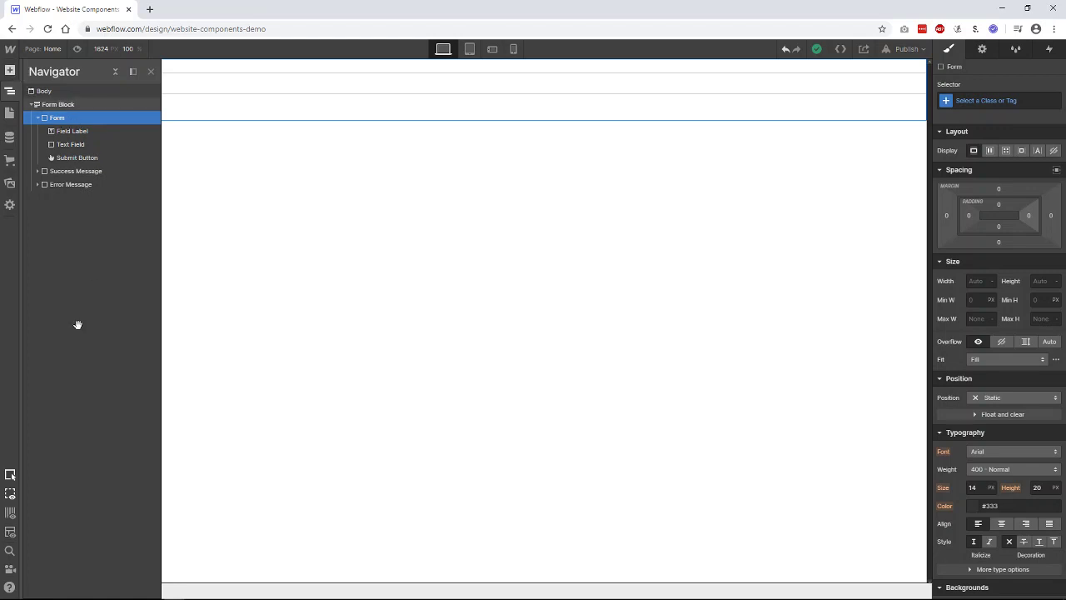
pyautogui.press('a')
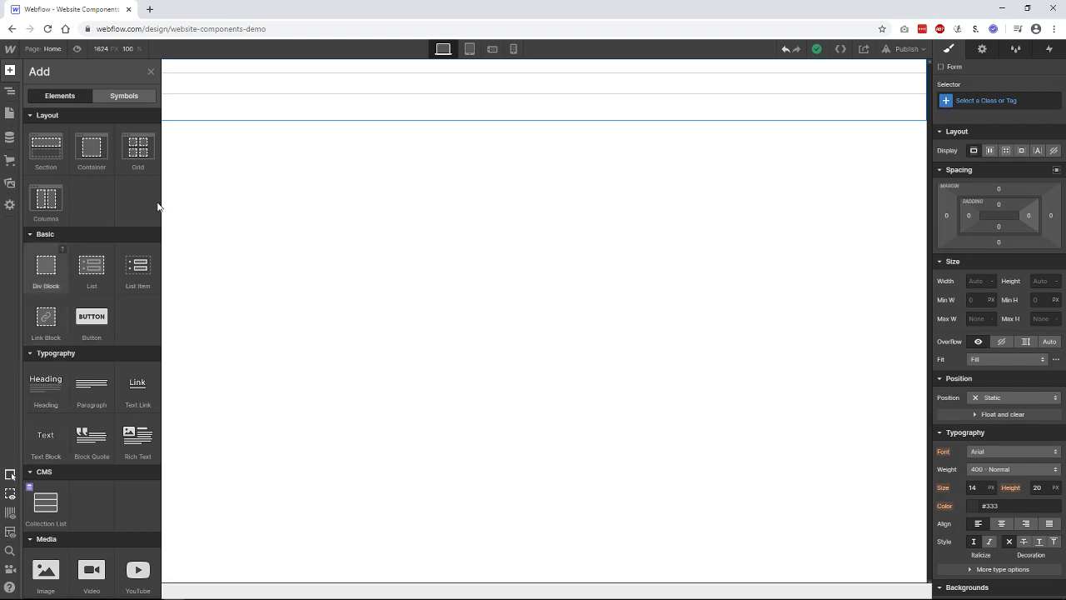
pyautogui.click(52, 270)
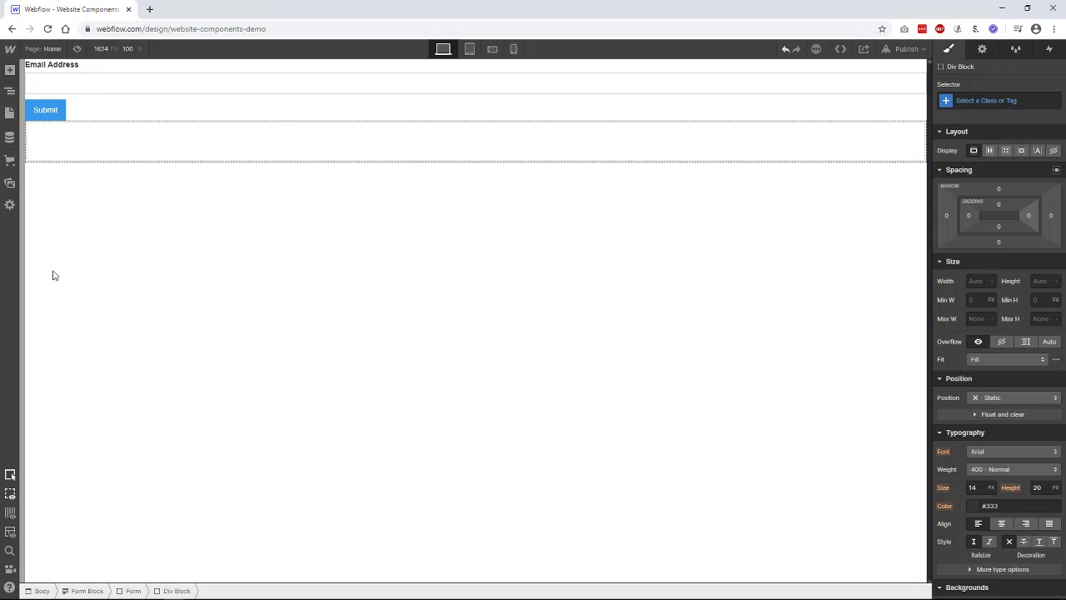
pyautogui.click(10, 92)
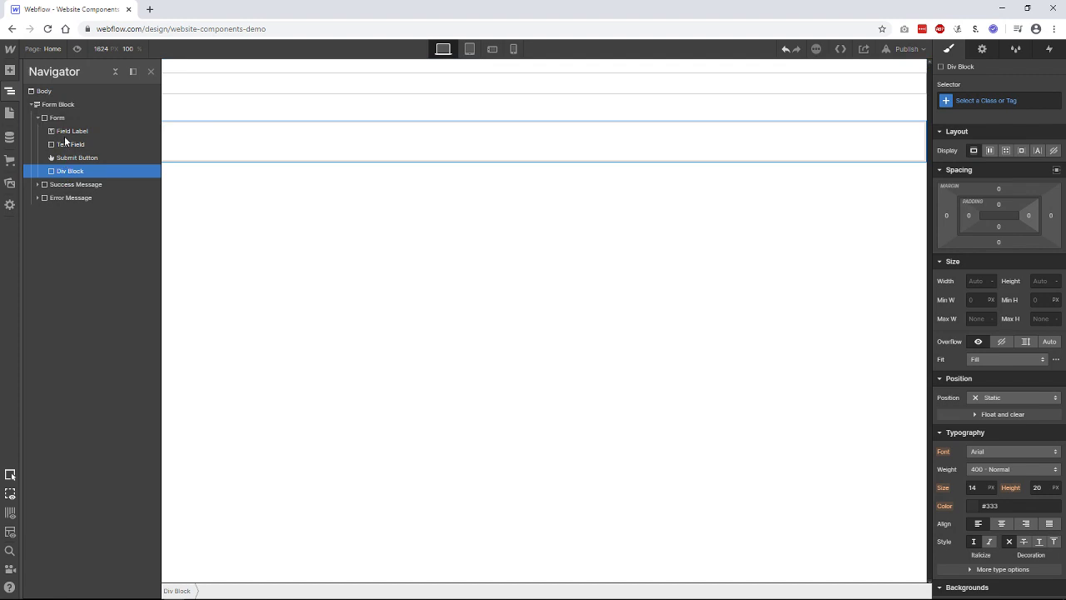
pyautogui.moveTo(64, 135); pyautogui.dragTo(65, 141)
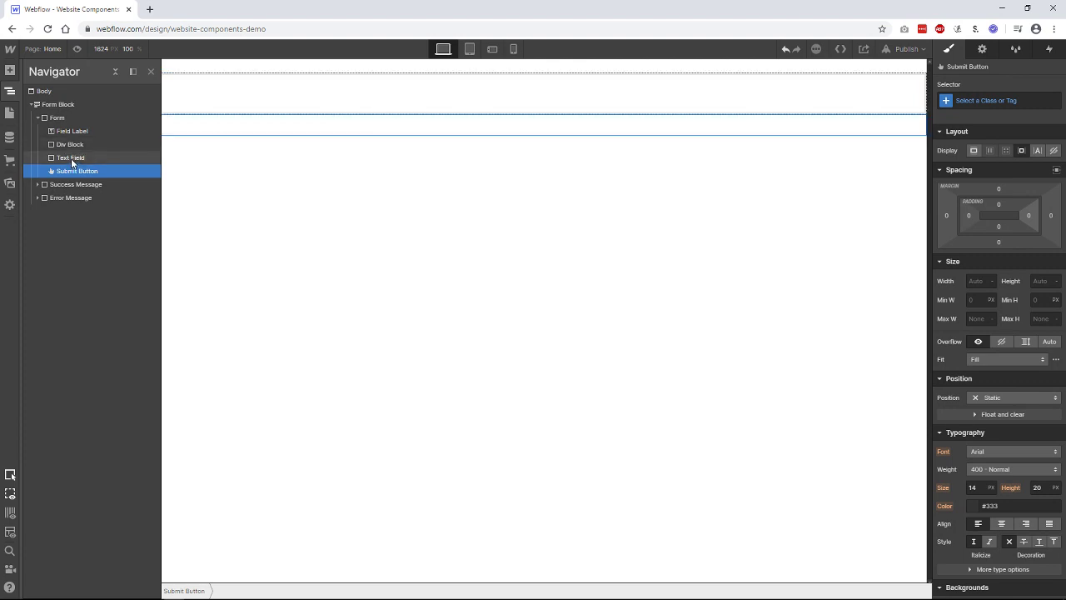
# Move the Text Field and Submit Button into the Div Block, button after field
pyautogui.click(67, 160)
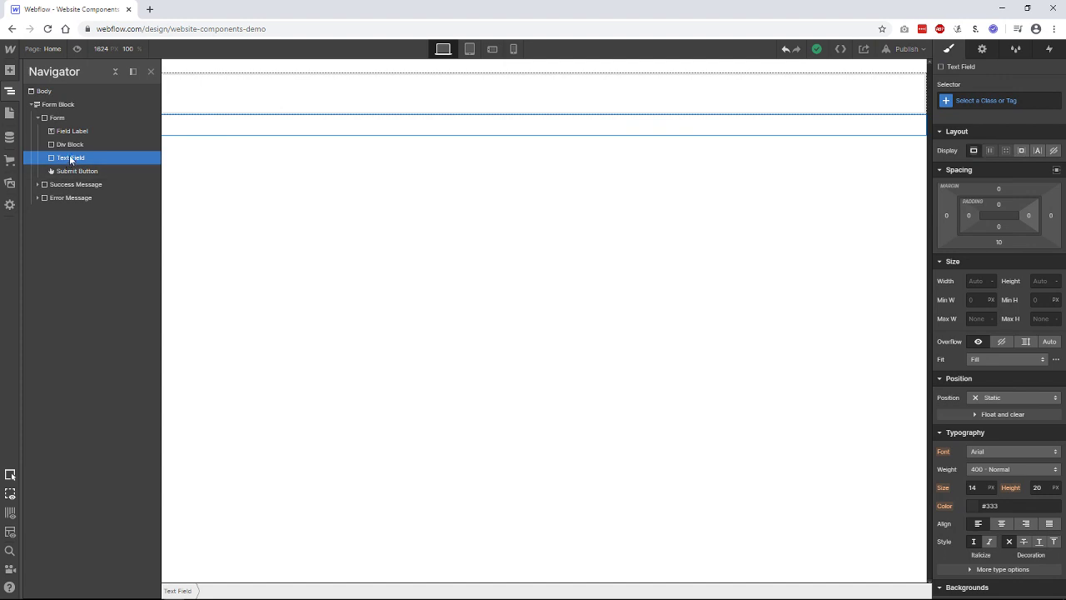
pyautogui.moveTo(66, 158)
pyautogui.mouseDown()
pyautogui.moveTo(77, 145)
pyautogui.moveTo(75, 156)
pyautogui.mouseUp()
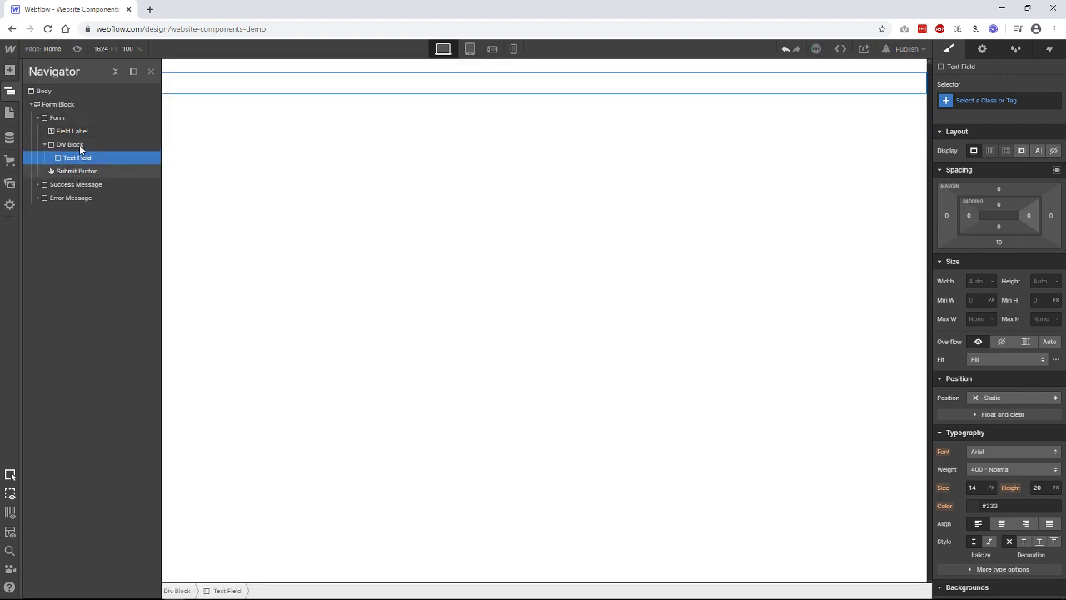
pyautogui.moveTo(77, 170); pyautogui.dragTo(82, 148)
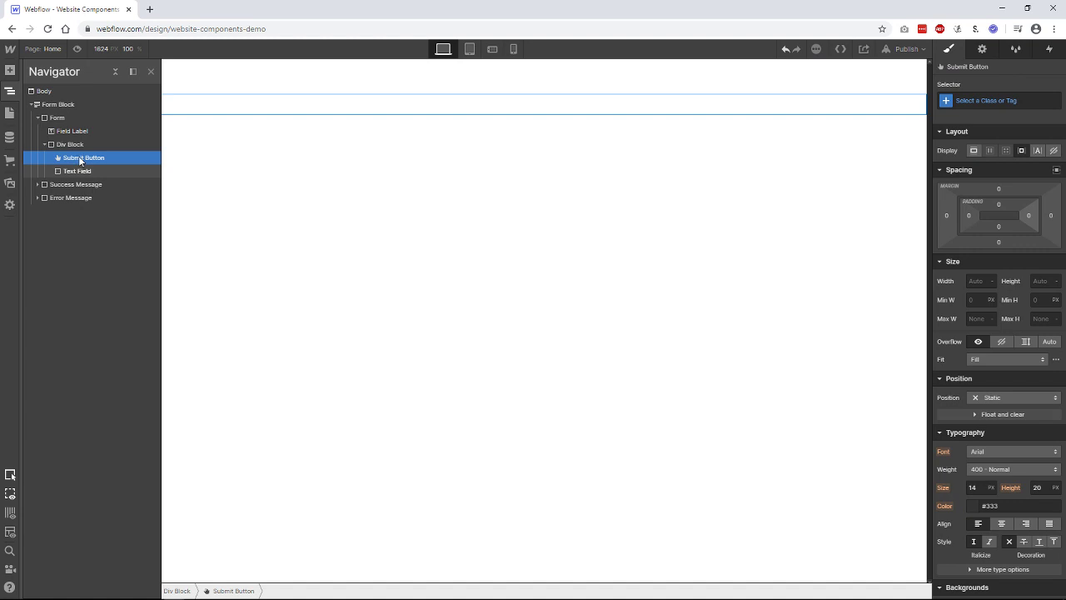
pyautogui.moveTo(81, 159); pyautogui.dragTo(94, 244)
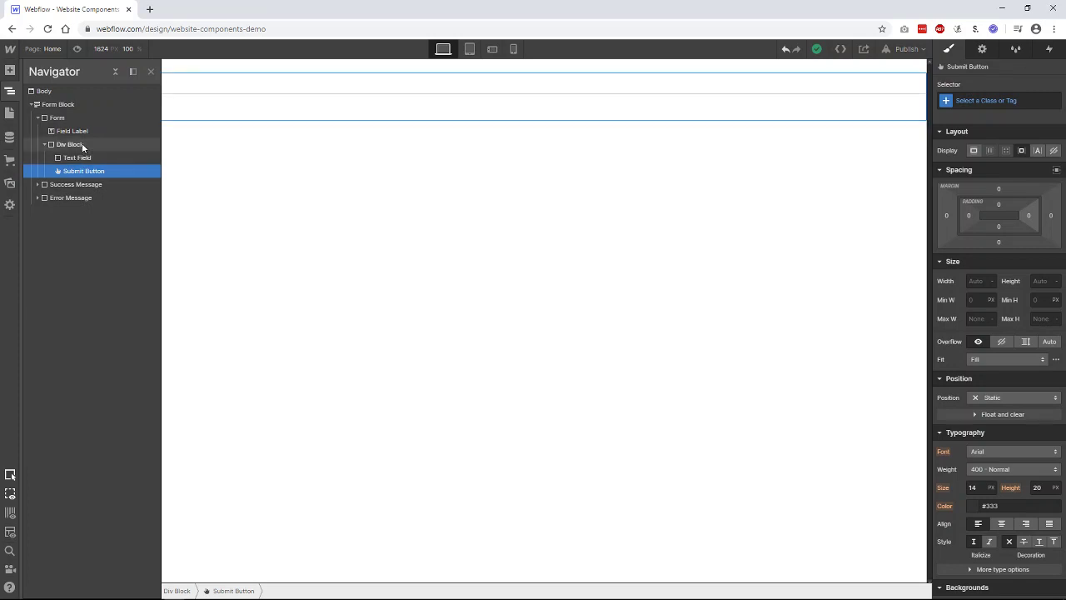
# Set the Div Block's Display to horizontal Flex so field and button share a row
pyautogui.click(83, 148)
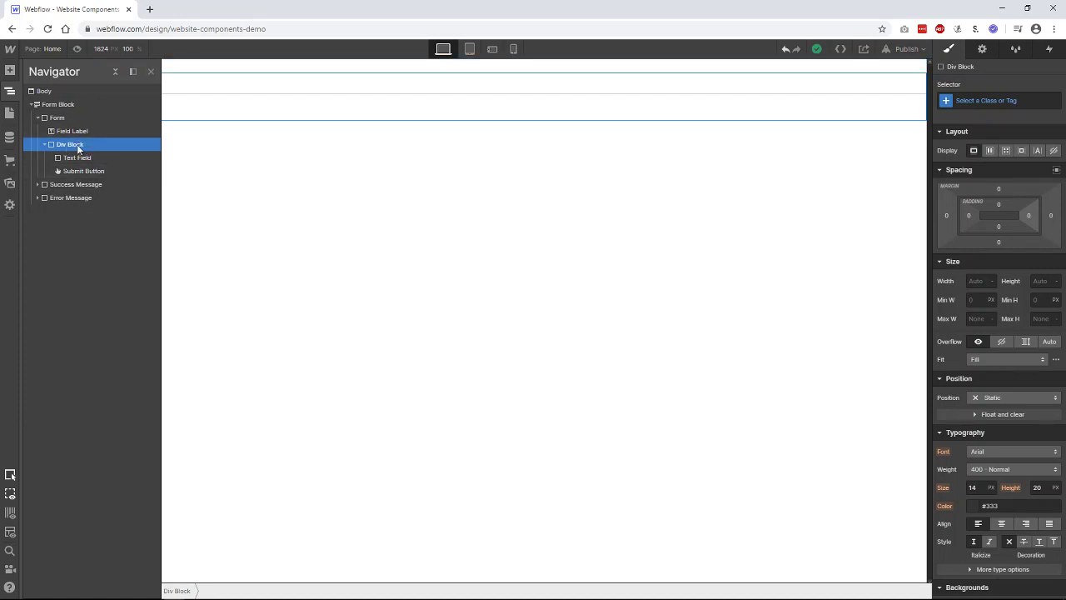
pyautogui.click(991, 151)
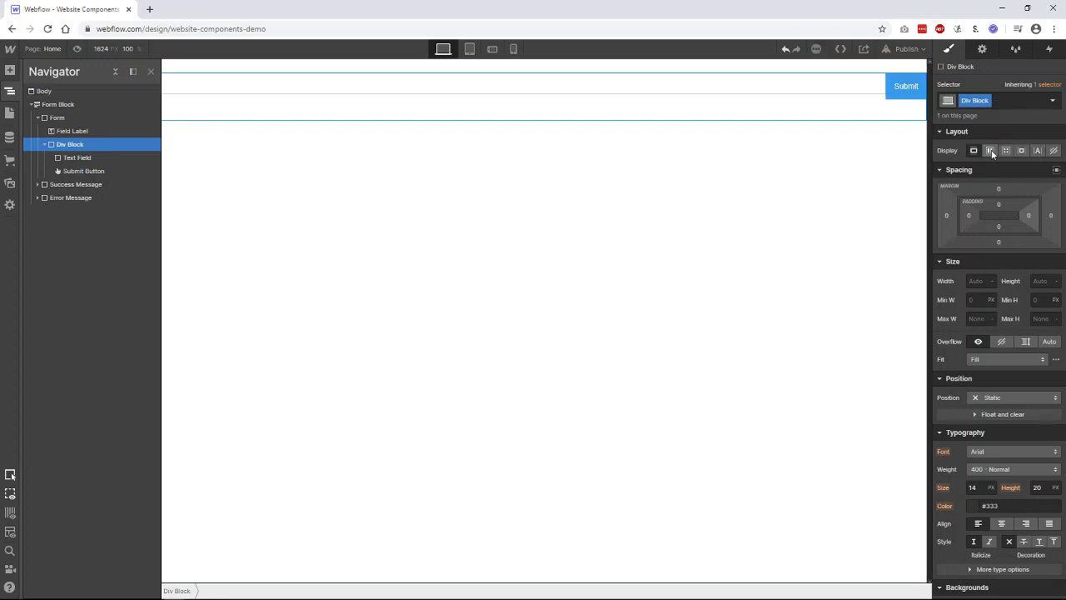
pyautogui.click(990, 151)
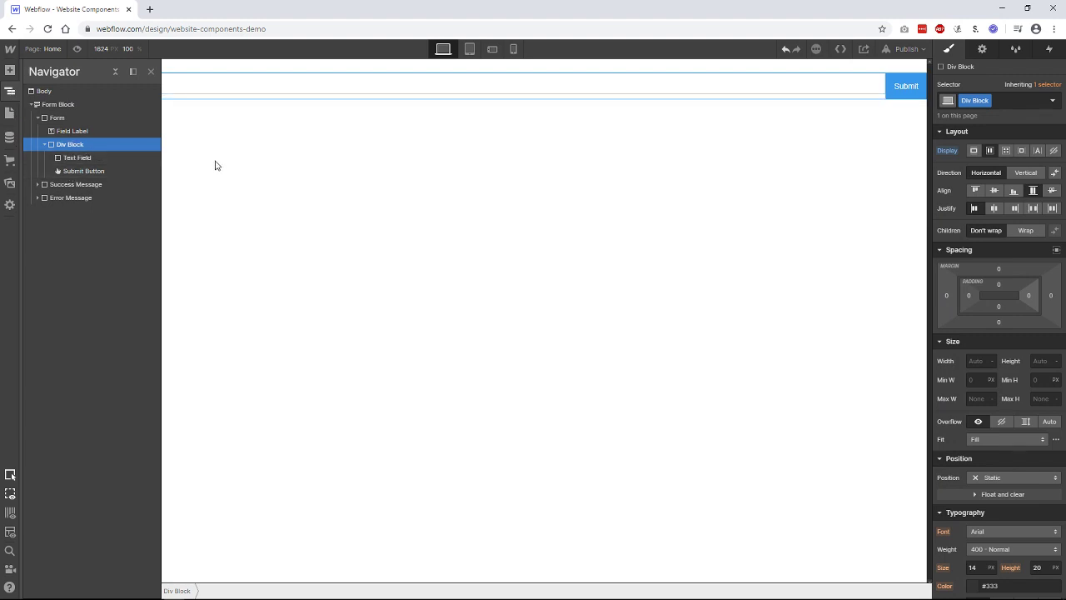
# Set the text input's name to Search, placeholder 'Search by keyword', and text type Plain
pyautogui.click(82, 86)
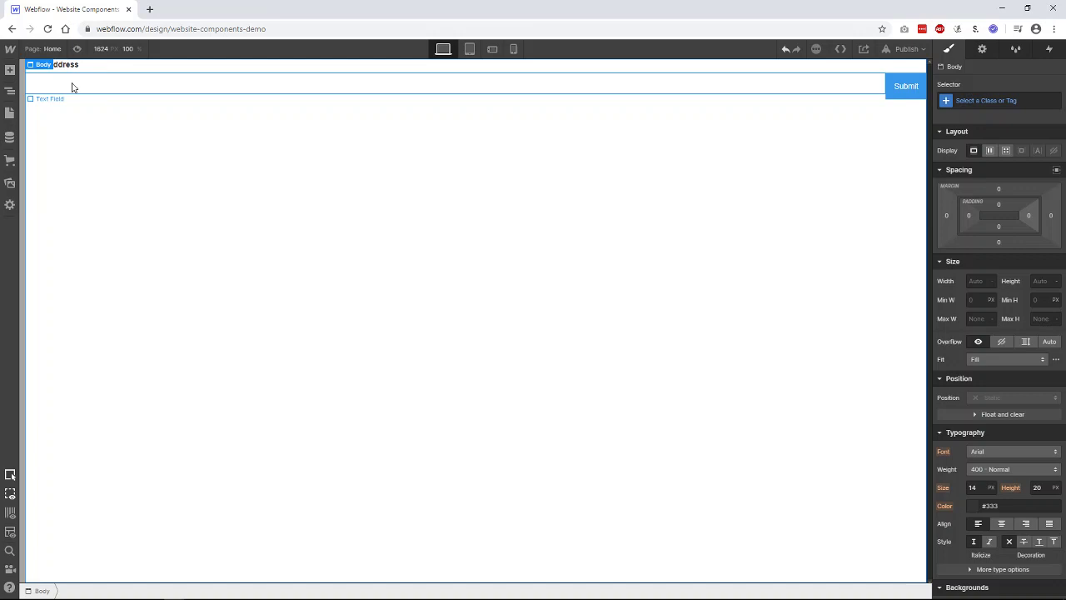
pyautogui.click(158, 87)
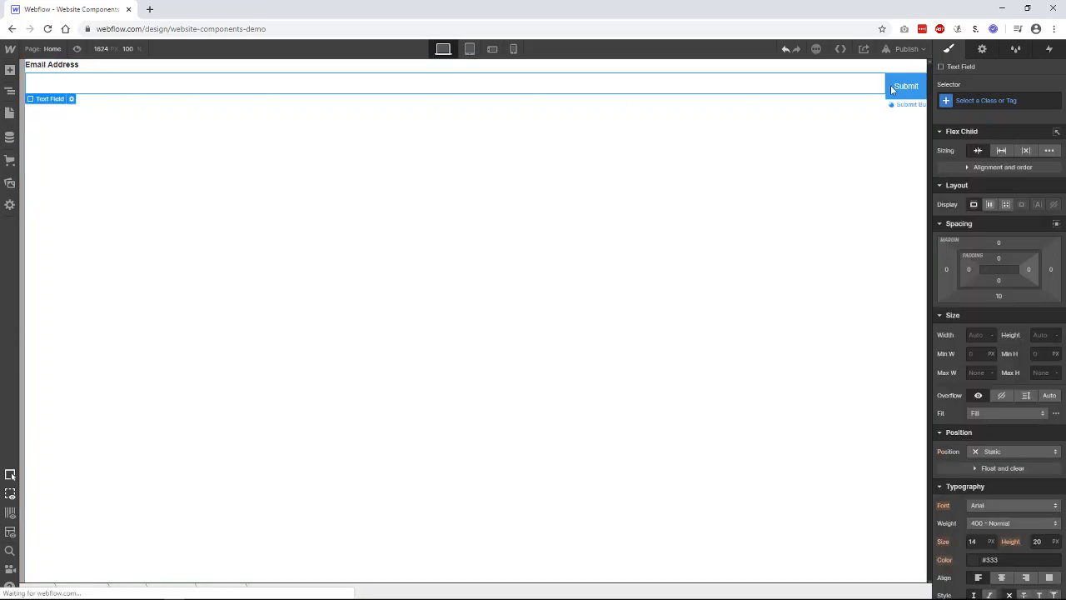
pyautogui.click(71, 98)
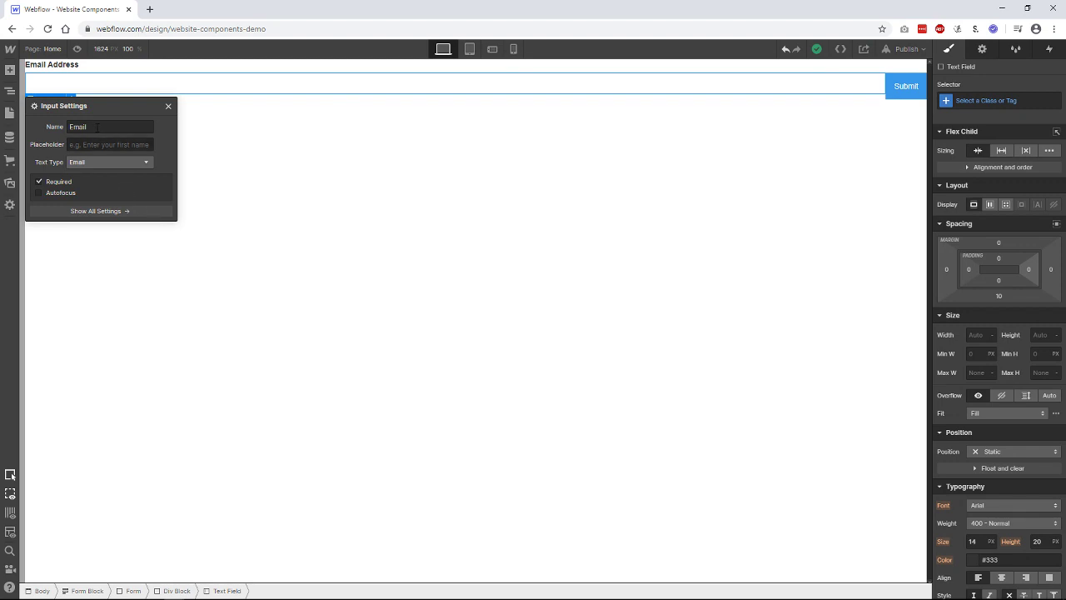
pyautogui.moveTo(98, 127); pyautogui.dragTo(47, 130)
pyautogui.write('Sc')
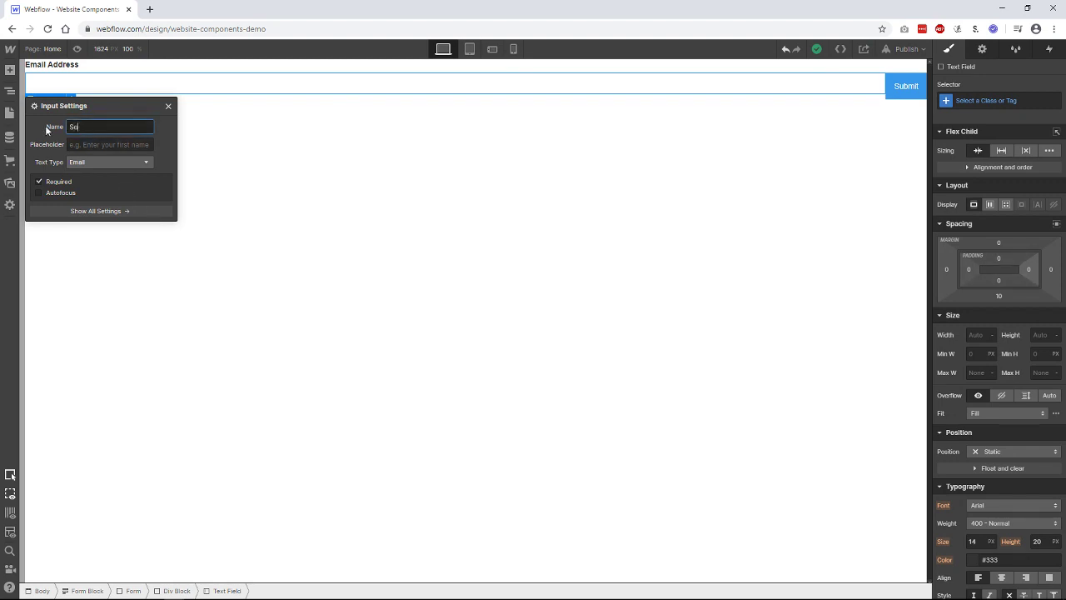
pyautogui.press('Tab')
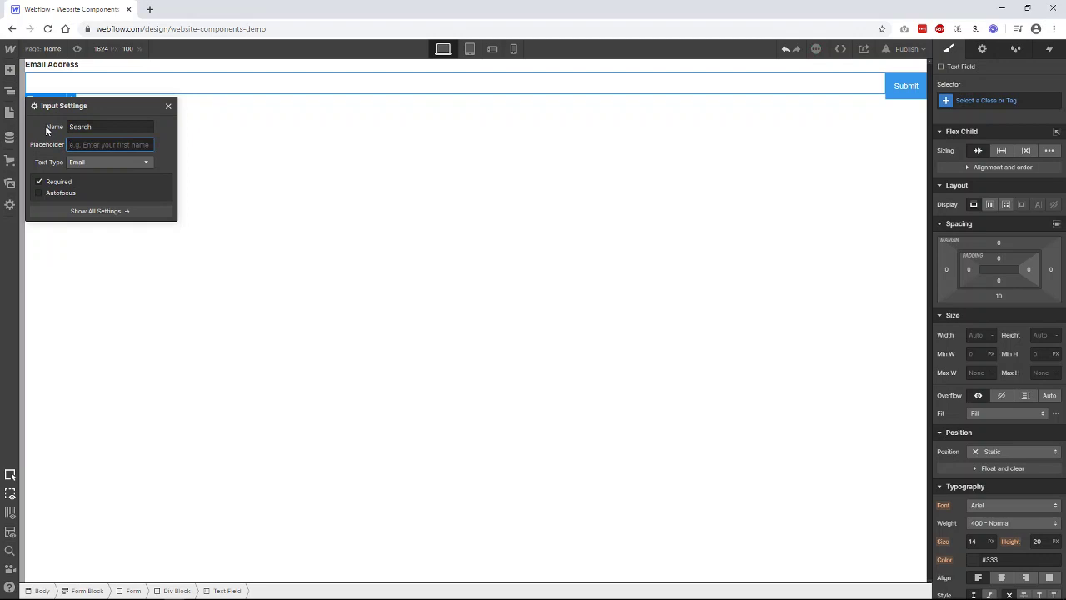
pyautogui.write('Search by keyword')
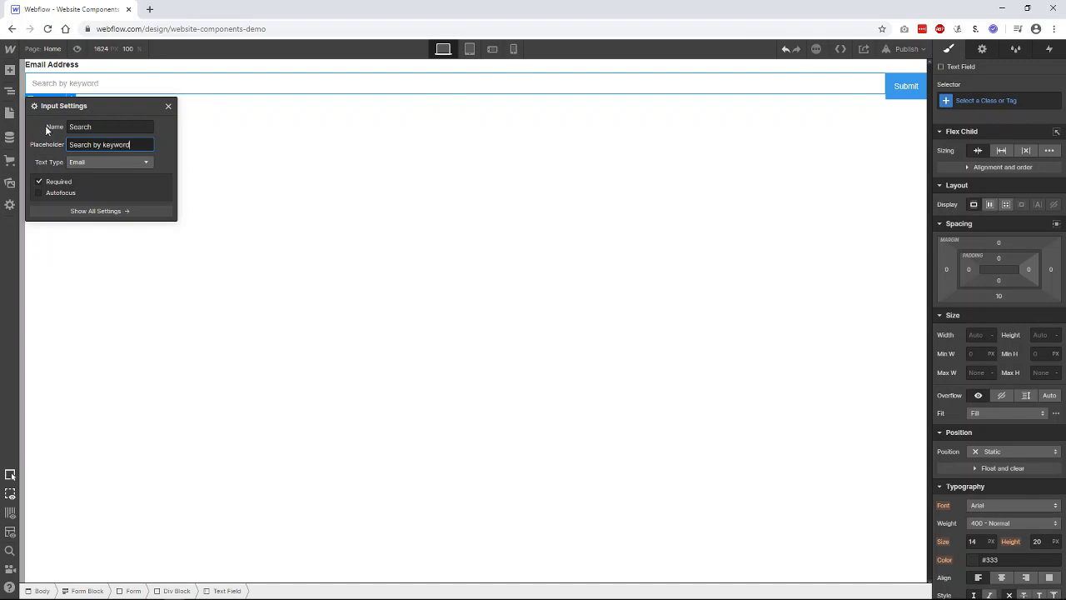
pyautogui.click(143, 162)
pyautogui.click(124, 174)
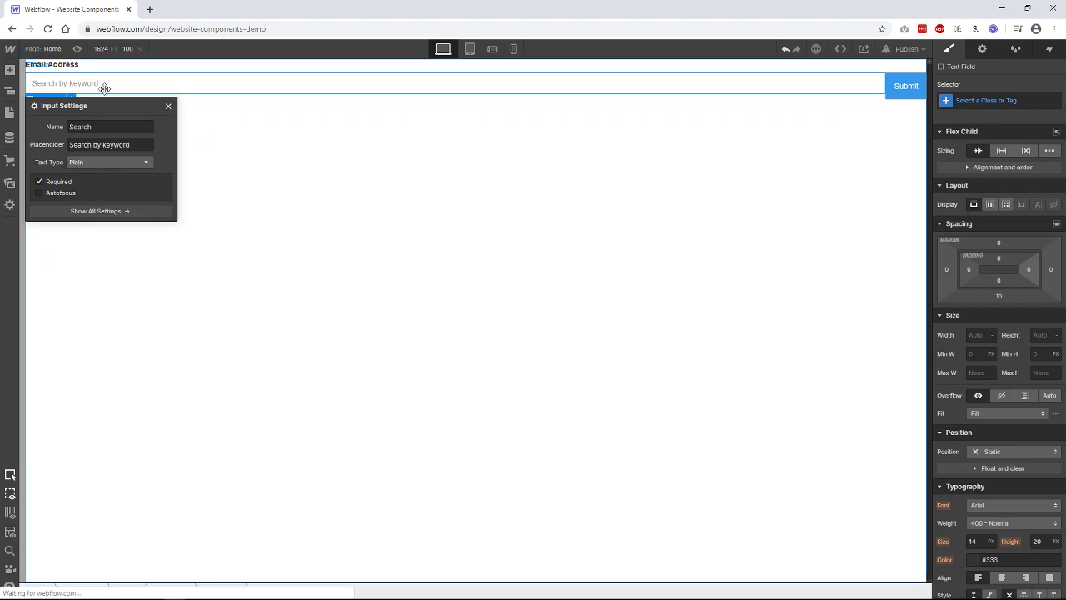
pyautogui.click(59, 65)
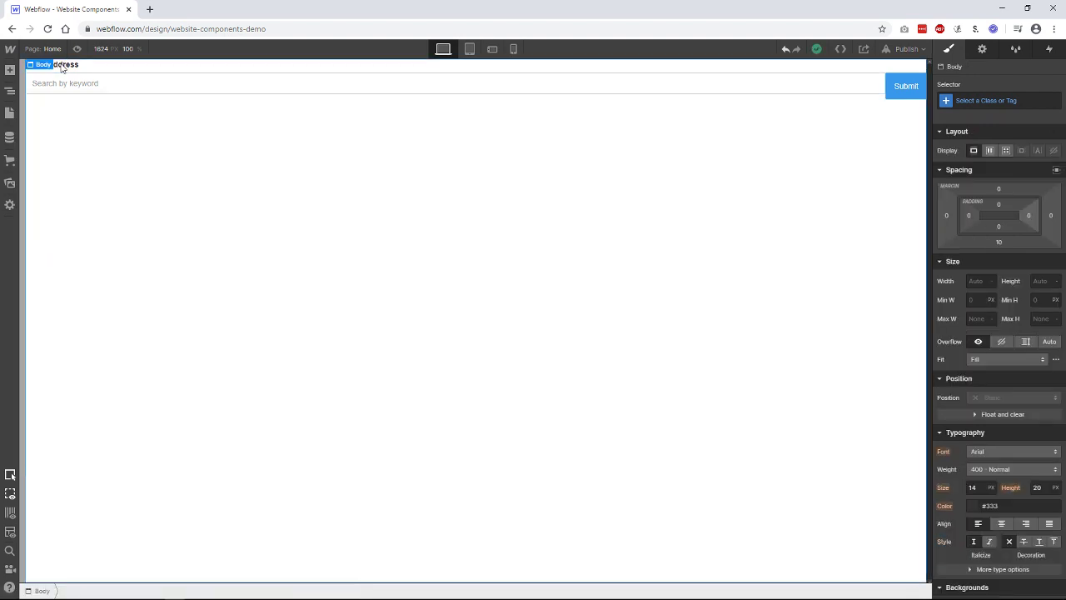
# Rename the Email Address label to 'Site search'
pyautogui.click(84, 68)
pyautogui.doubleClick(73, 67)
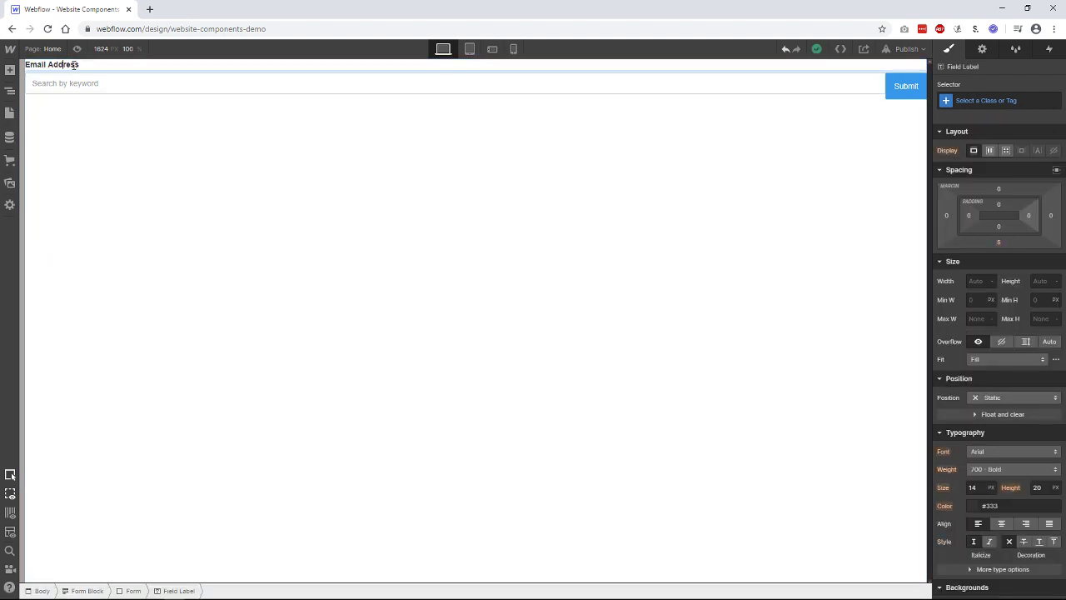
pyautogui.moveTo(78, 64); pyautogui.dragTo(22, 65)
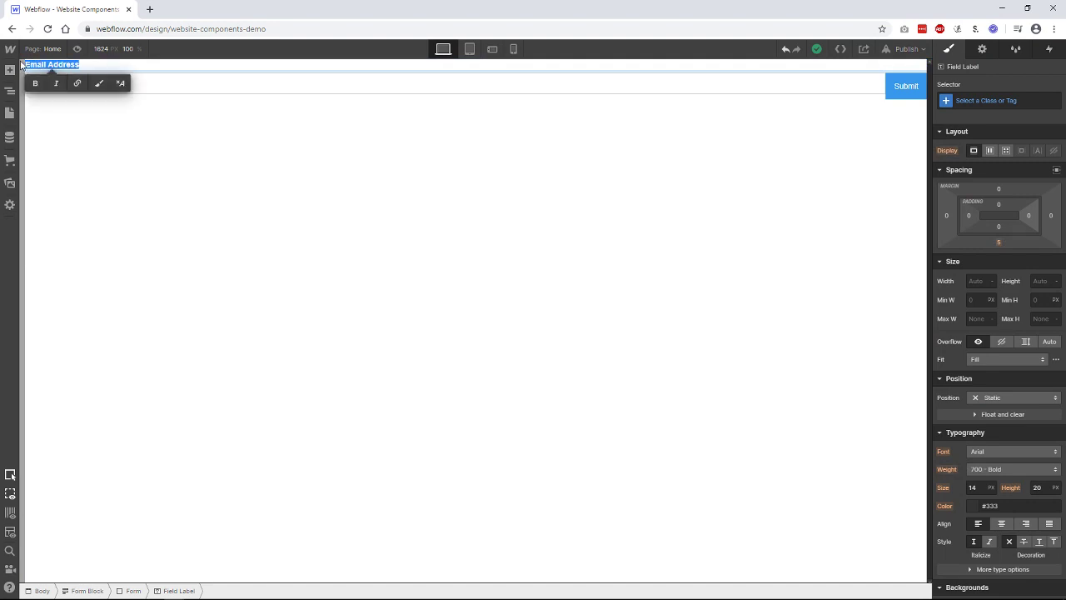
pyautogui.write('Site sea')
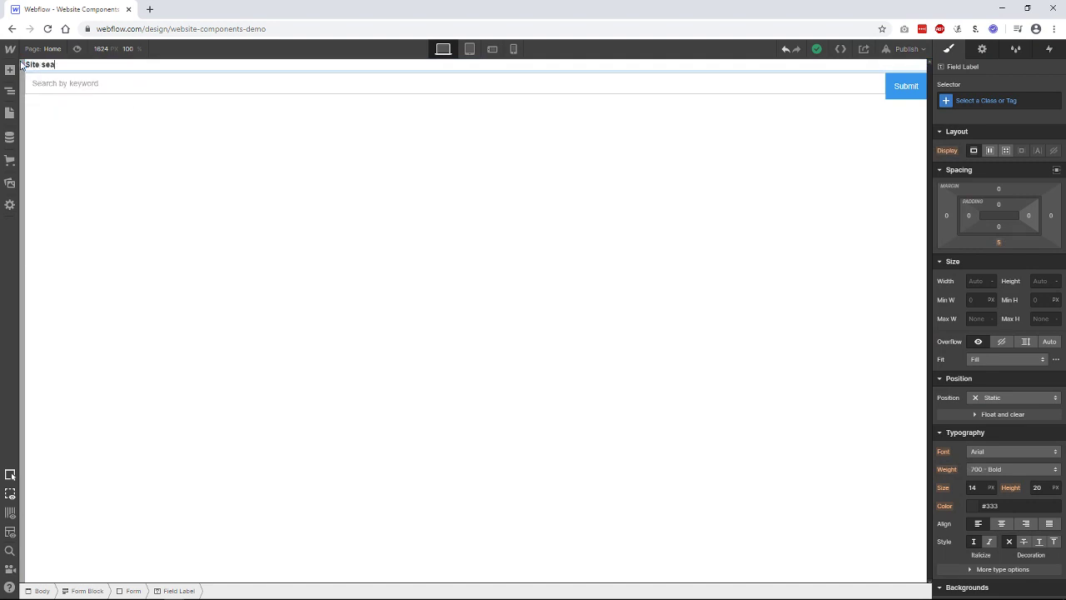
pyautogui.write('rch')
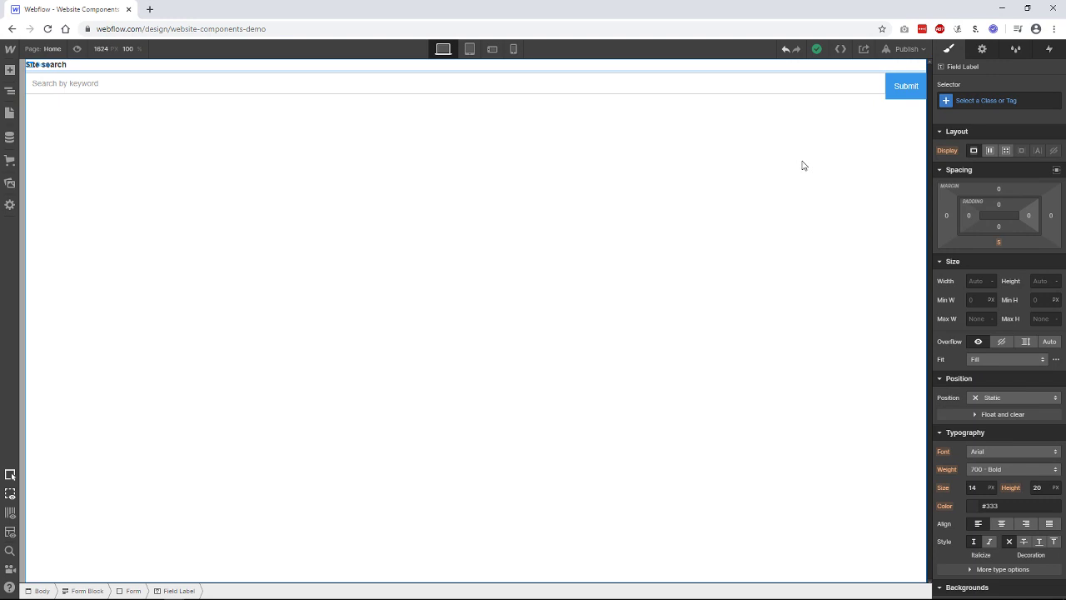
# Make the Submit button text 700 Bold and all uppercase
pyautogui.press('Escape')
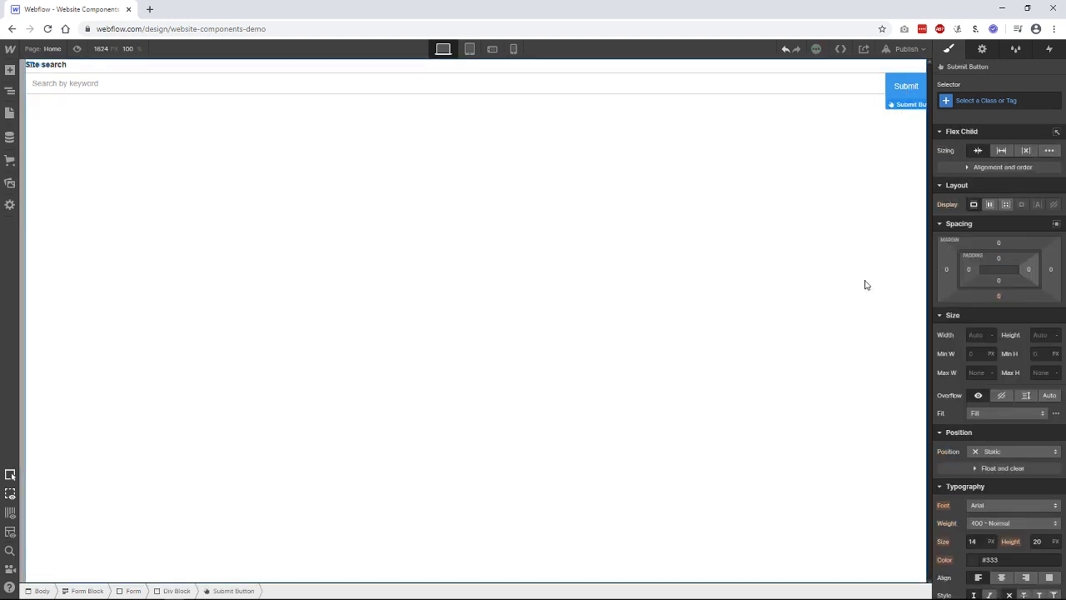
pyautogui.scroll(-2, 1024, 397)
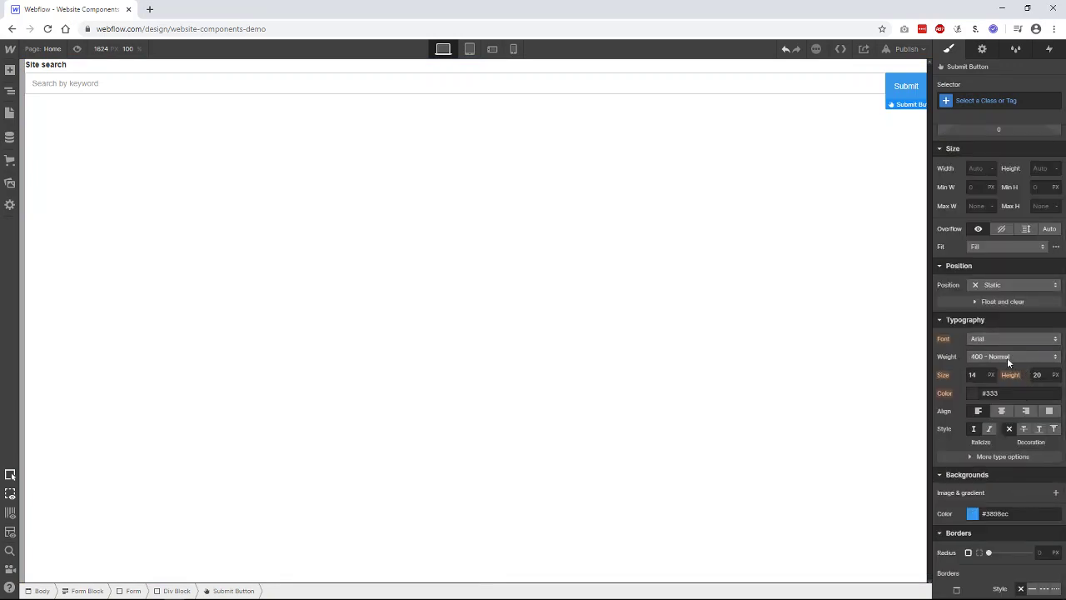
pyautogui.click(979, 359)
pyautogui.click(981, 396)
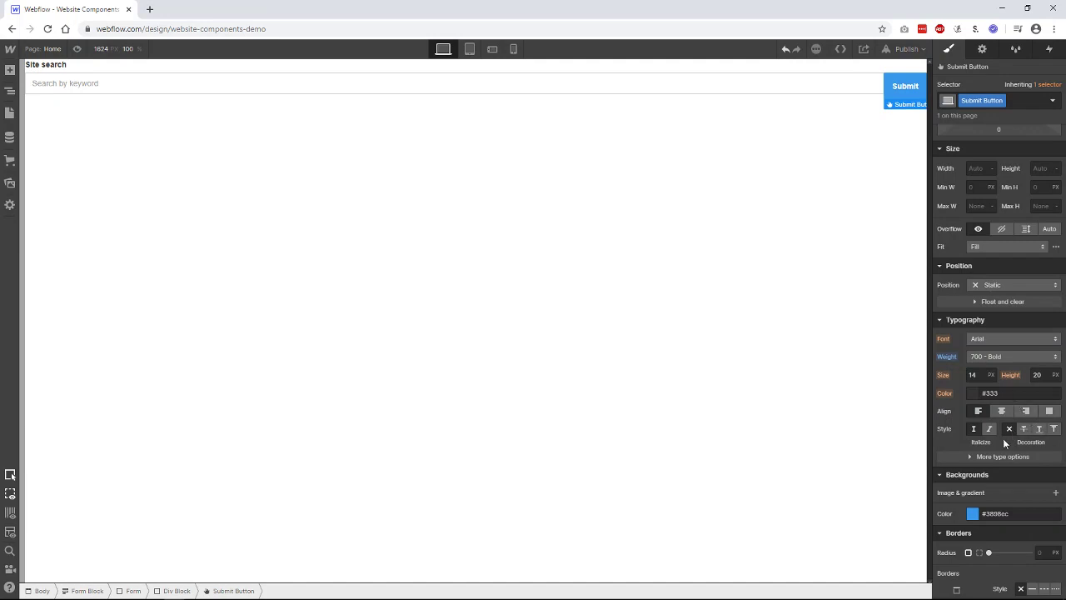
pyautogui.scroll(-1, 1004, 443)
pyautogui.click(967, 400)
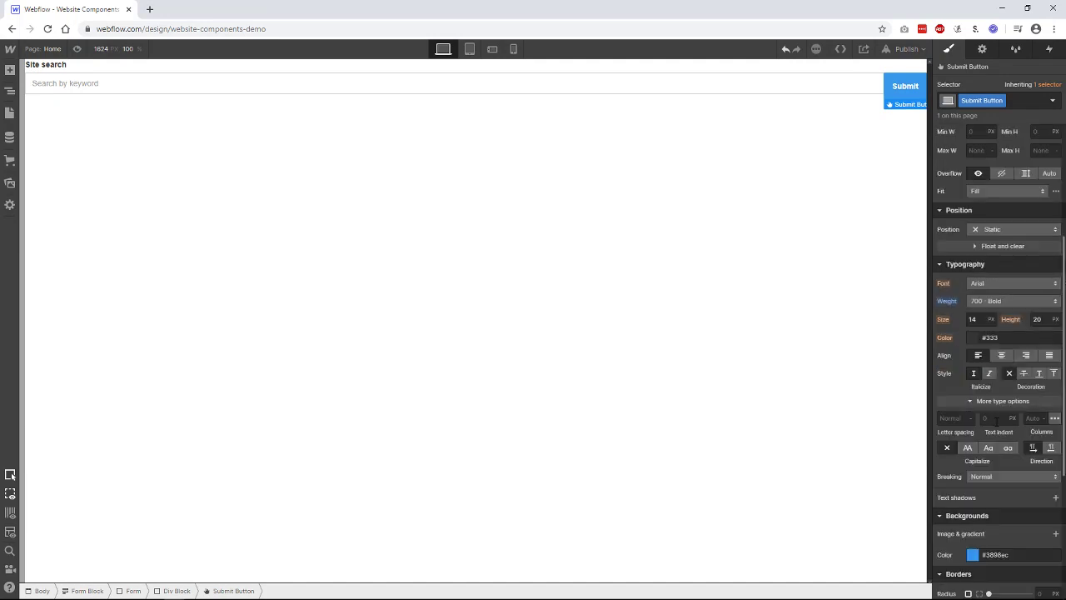
pyautogui.scroll(-1, 967, 398)
pyautogui.click(968, 392)
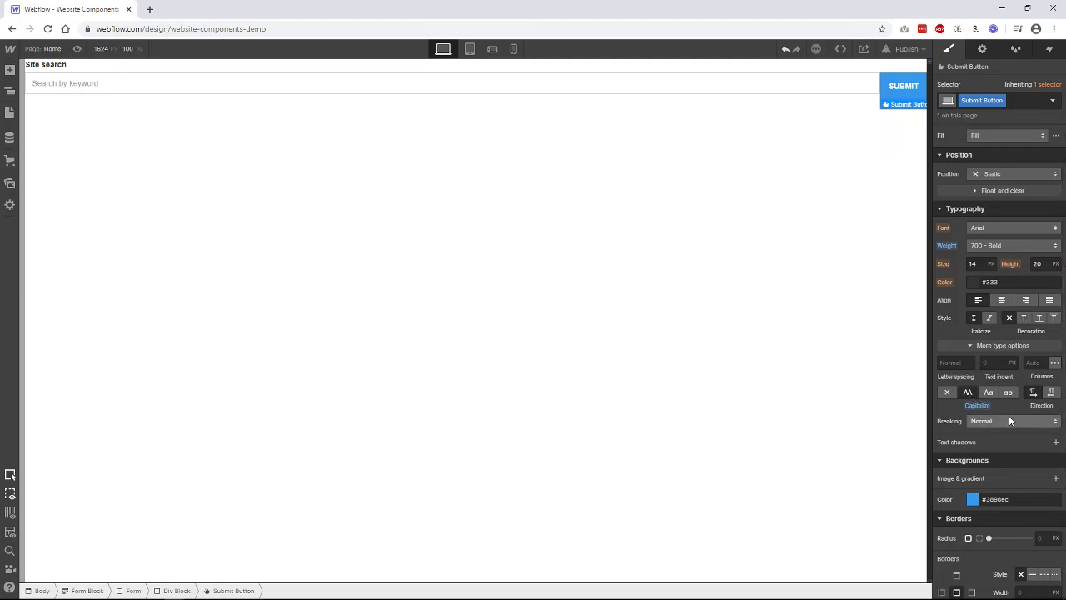
# Change the Submit button background from blue to magenta #ec38da
pyautogui.click(972, 499)
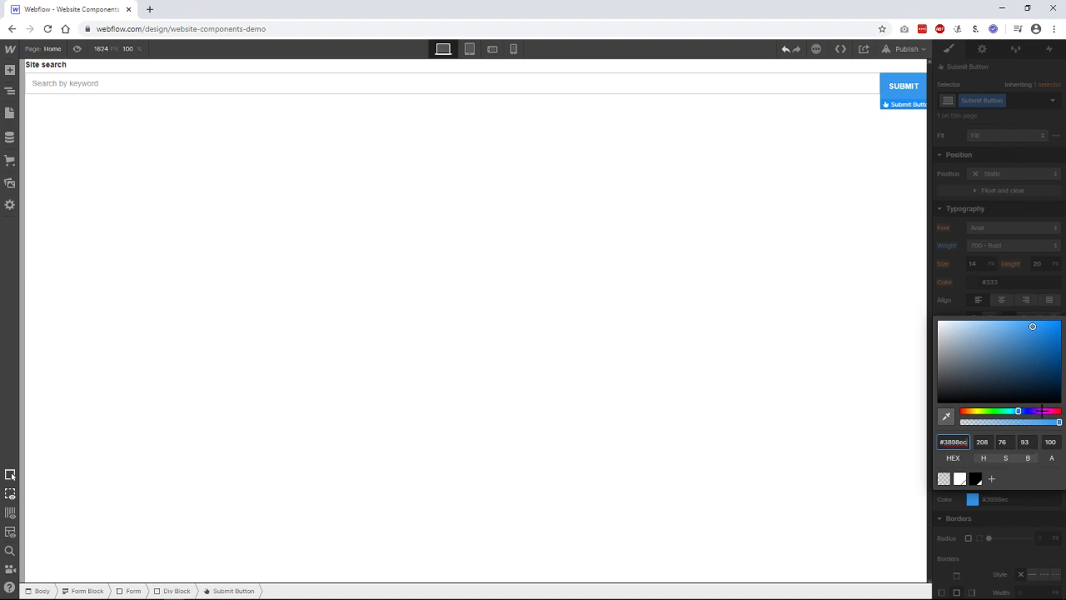
pyautogui.click(1043, 411)
pyautogui.click(1022, 512)
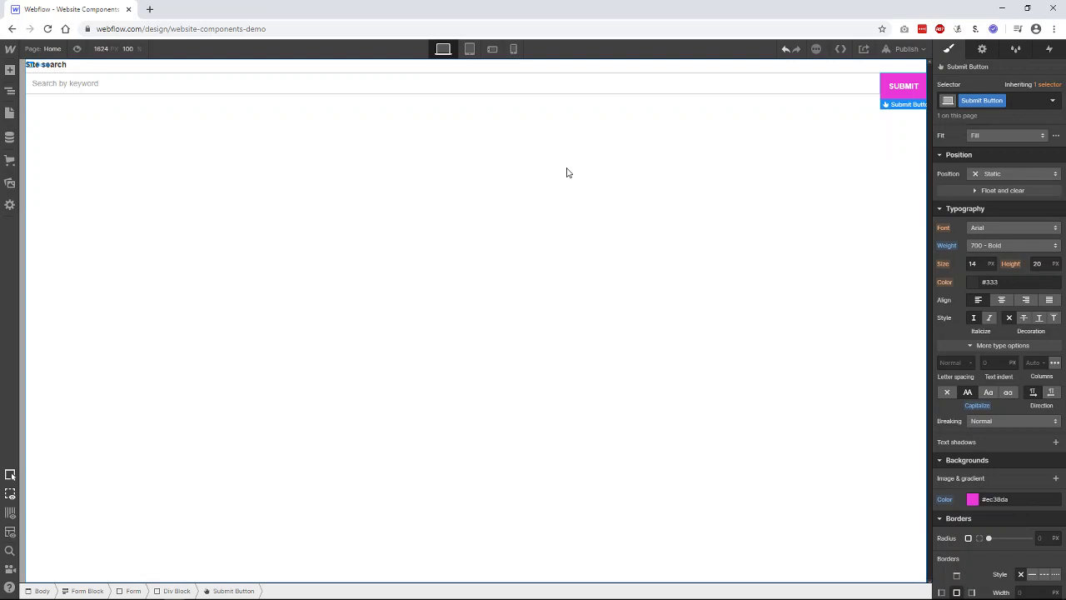
pyautogui.click(656, 92)
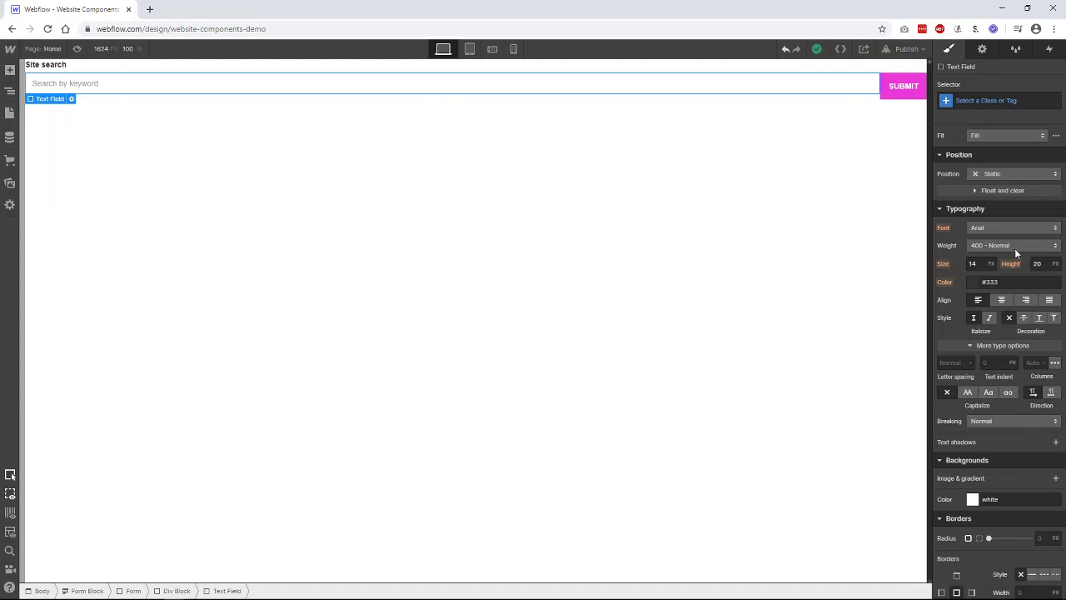
# Change the search text field's bottom margin from 10 to 0
pyautogui.scroll(3, 1001, 299)
pyautogui.scroll(1, 1004, 243)
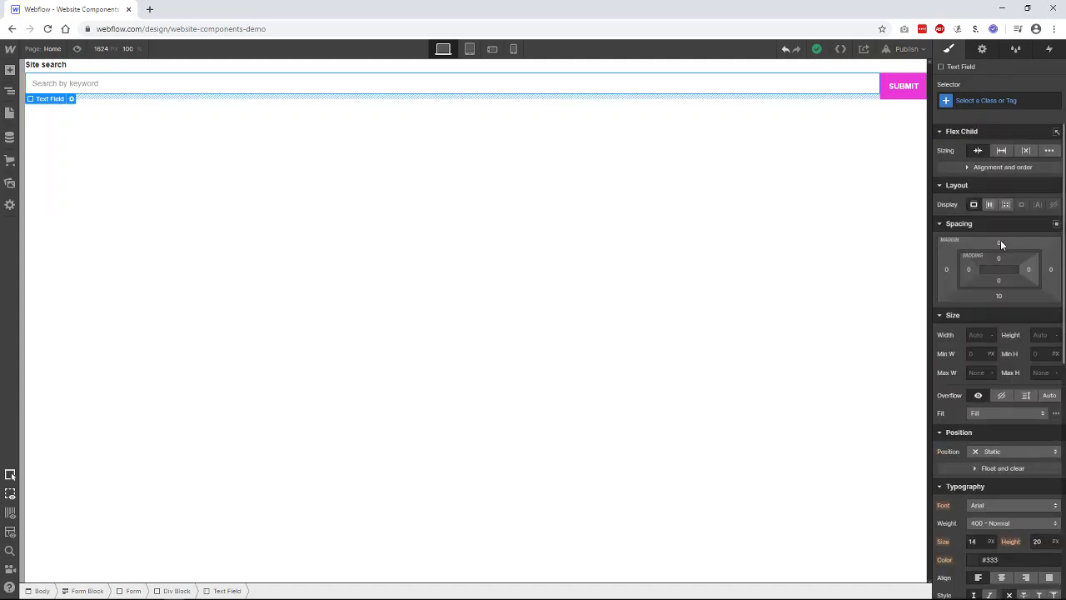
pyautogui.click(998, 296)
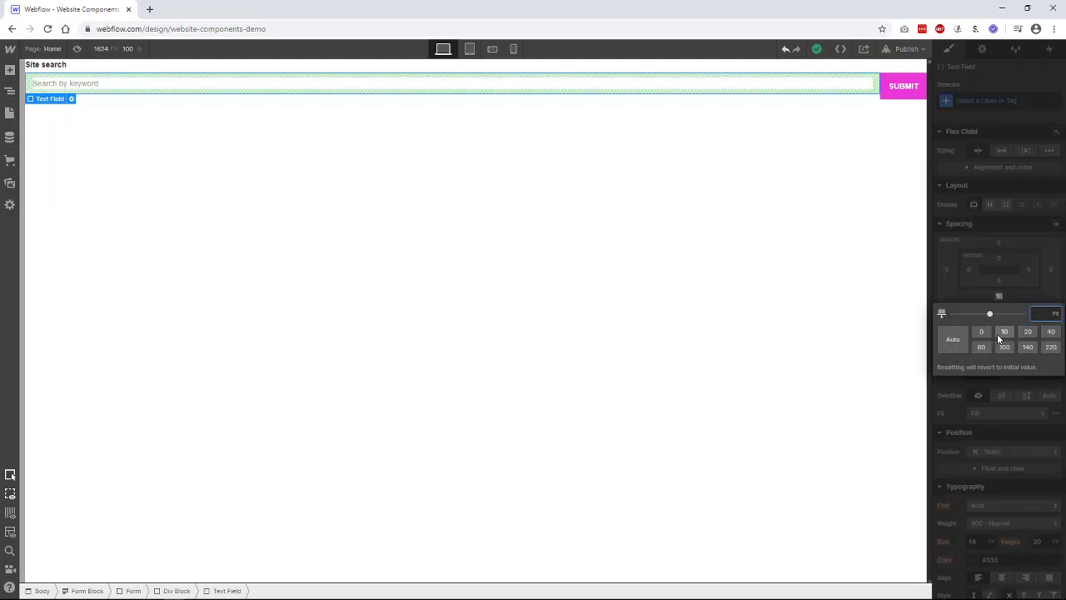
pyautogui.write('0')
pyautogui.press('Return')
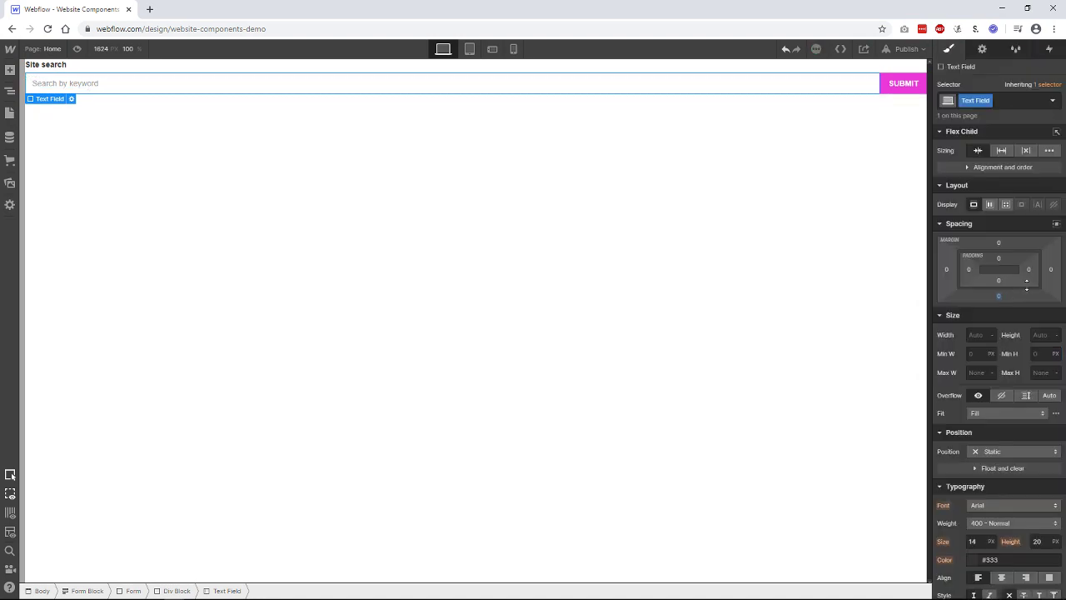
pyautogui.click(881, 88)
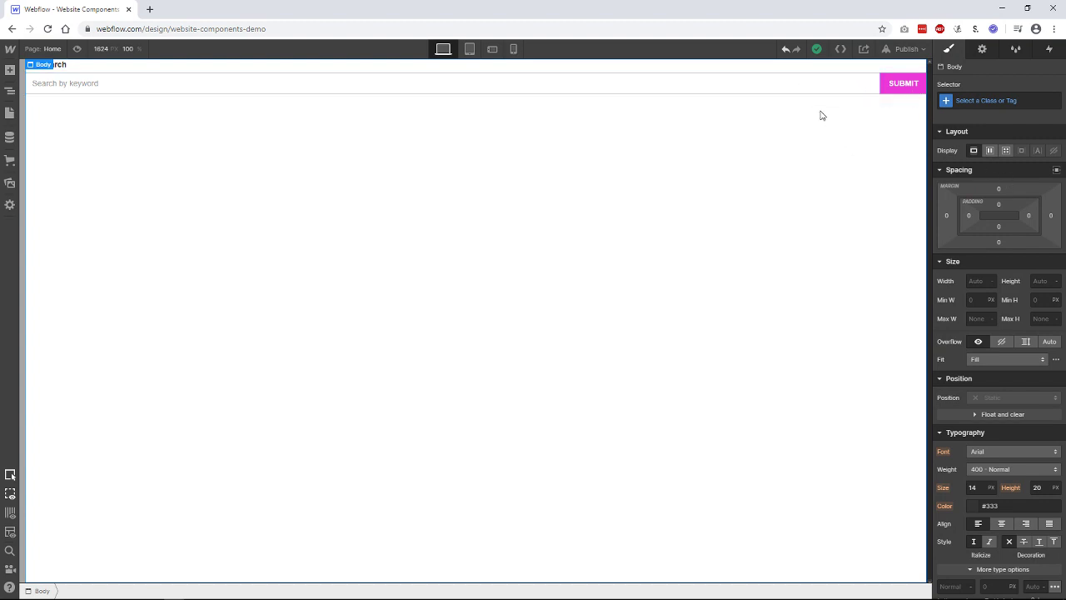
# Select the Div Block holding the search field and SUBMIT button and give it Auto left and right margins
pyautogui.click(67, 83)
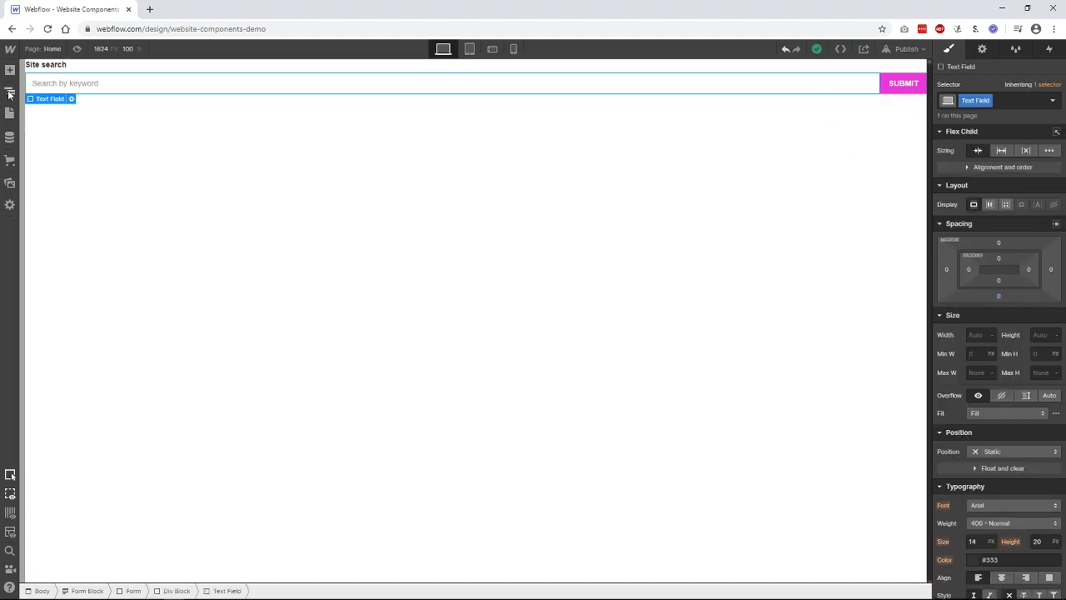
pyautogui.press('z')
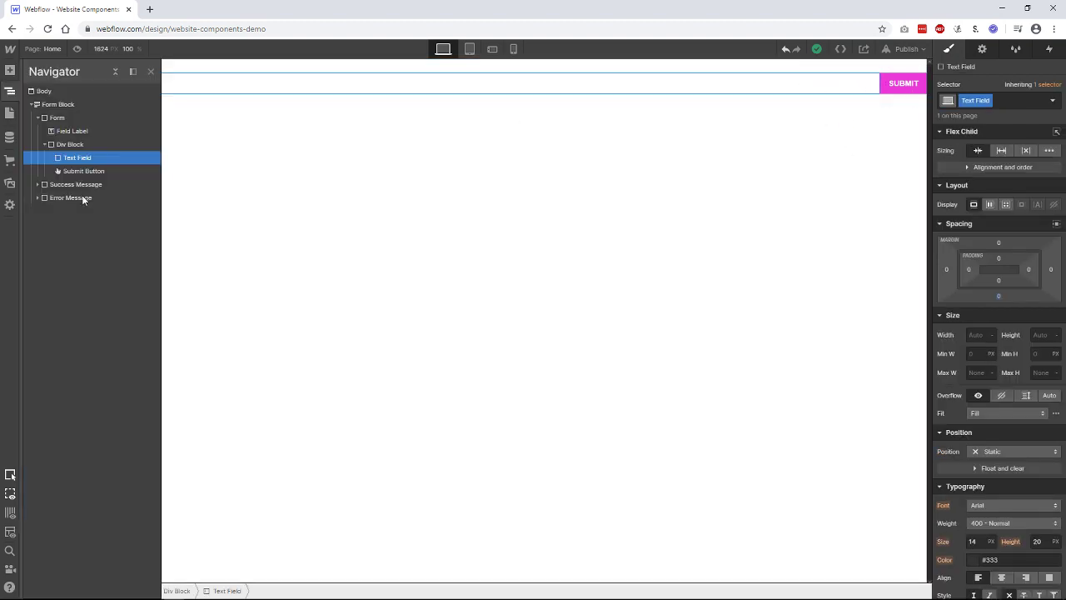
pyautogui.click(71, 143)
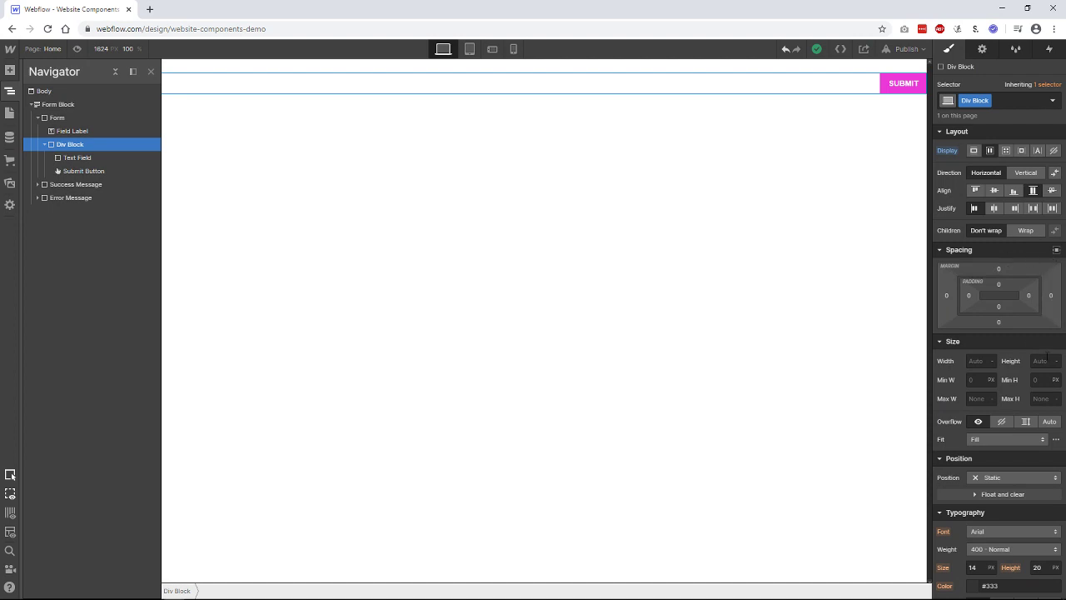
pyautogui.scroll(-1, 1026, 333)
pyautogui.scroll(-1, 1028, 333)
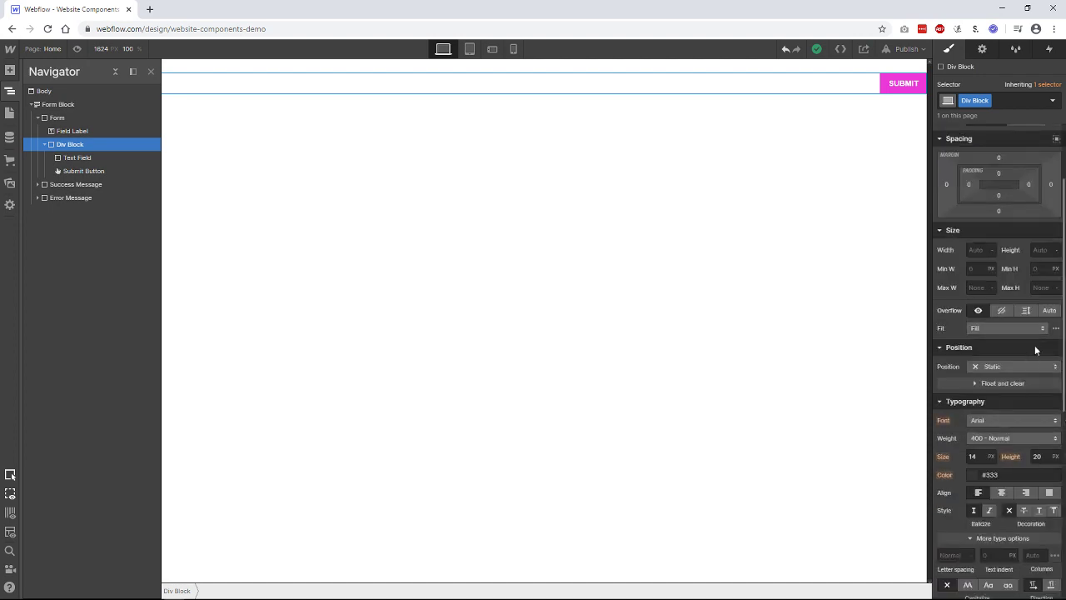
pyautogui.scroll(2, 1037, 348)
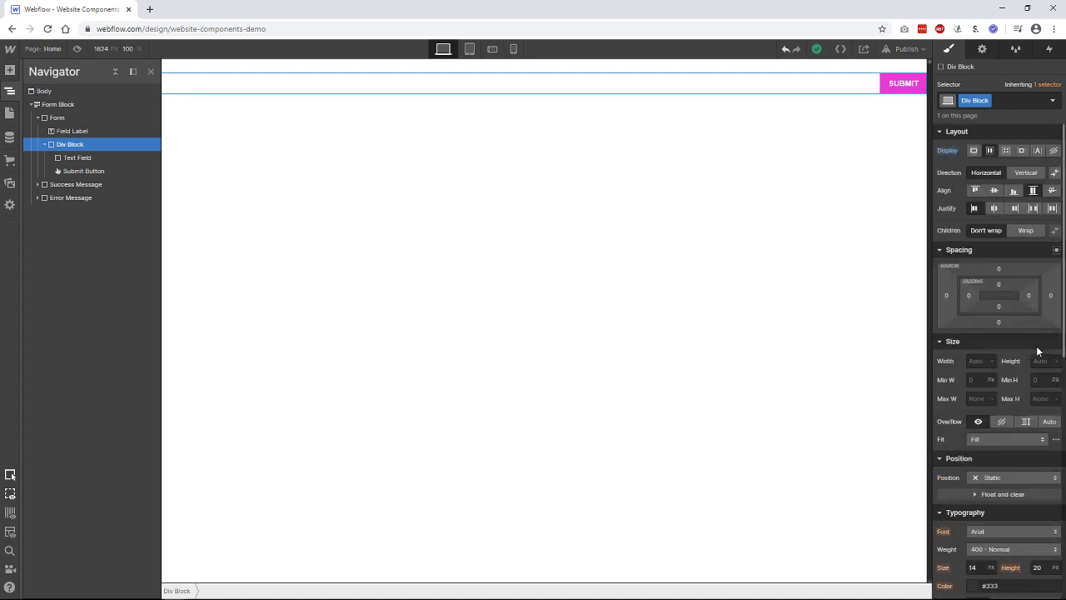
pyautogui.click(1055, 251)
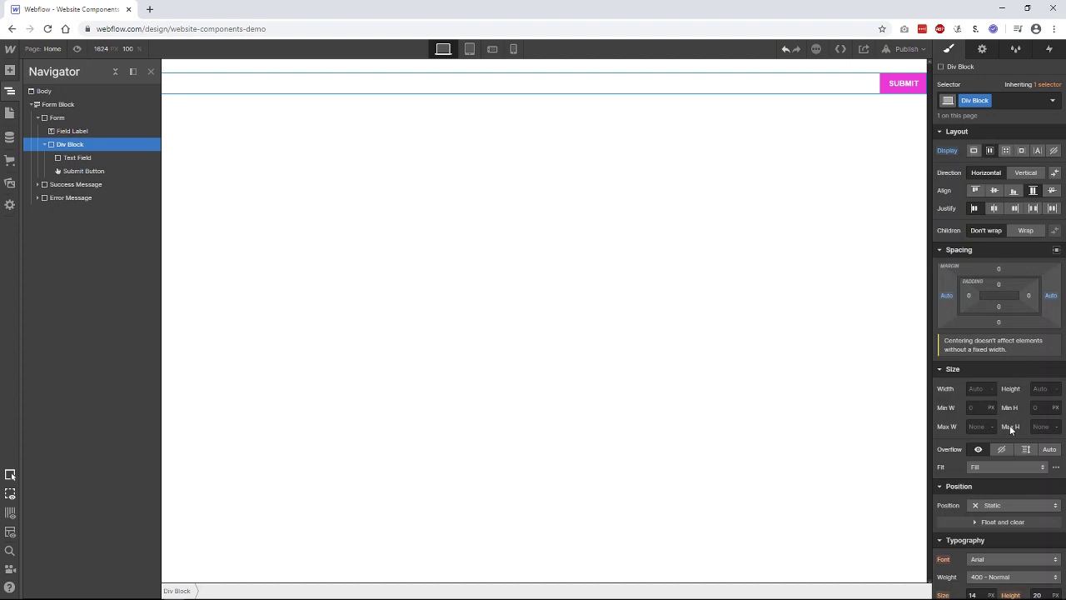
pyautogui.scroll(-3, 1009, 425)
pyautogui.scroll(-5, 1010, 425)
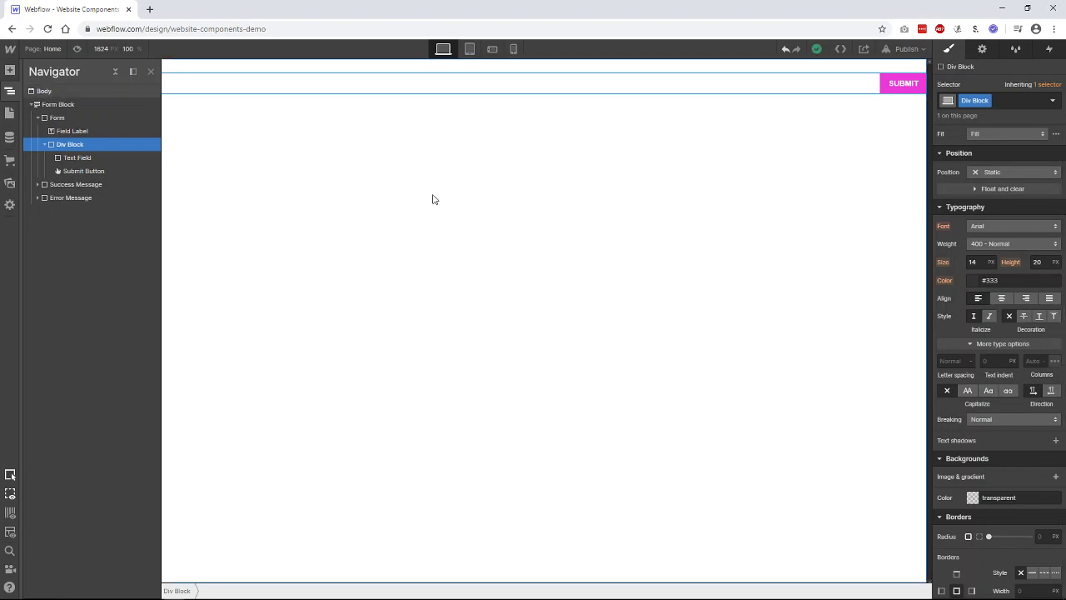
# Try other Flex Child Sizing options on the search field, then undo to keep its original width
pyautogui.click(501, 91)
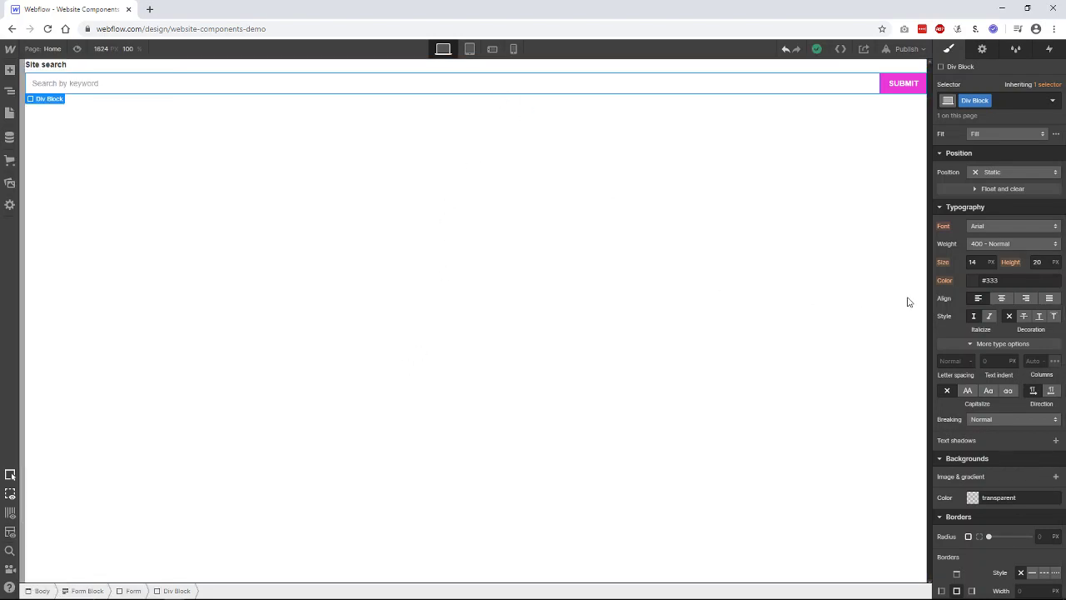
pyautogui.scroll(1, 1033, 200)
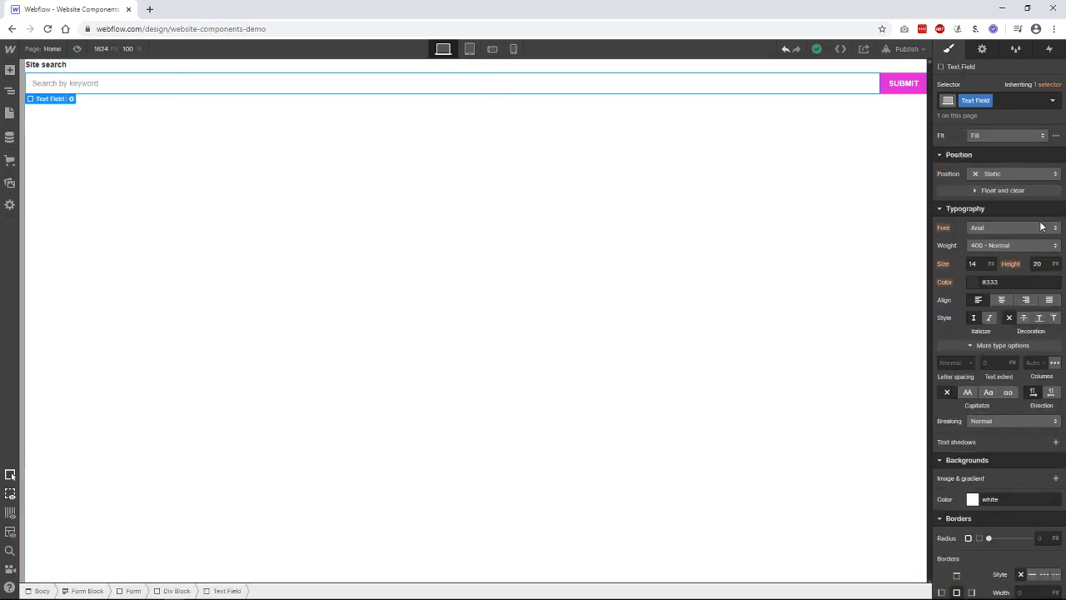
pyautogui.scroll(5, 1042, 238)
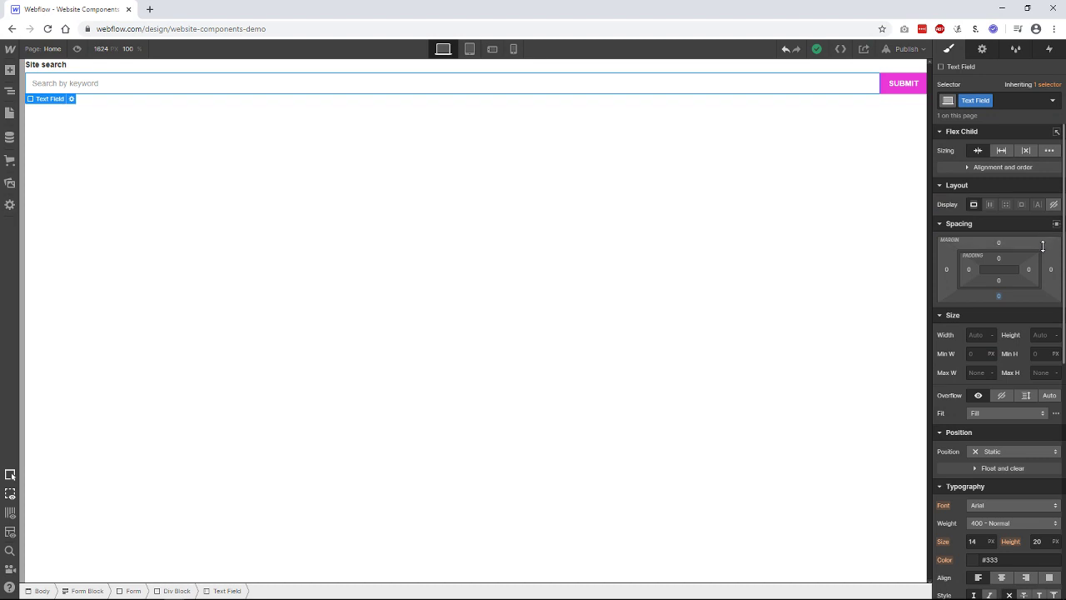
pyautogui.click(1003, 150)
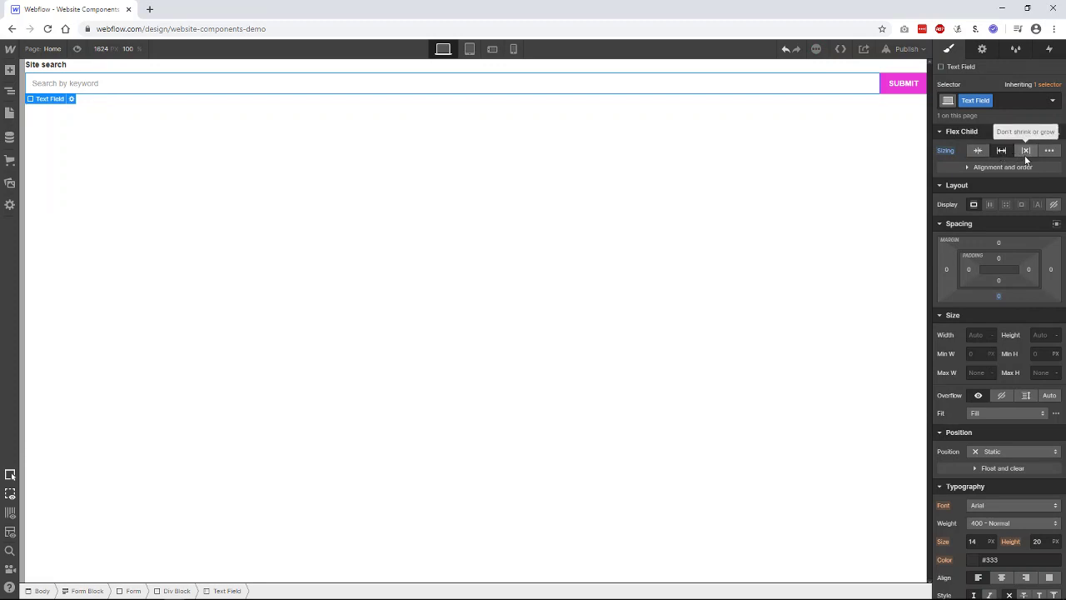
pyautogui.click(1025, 153)
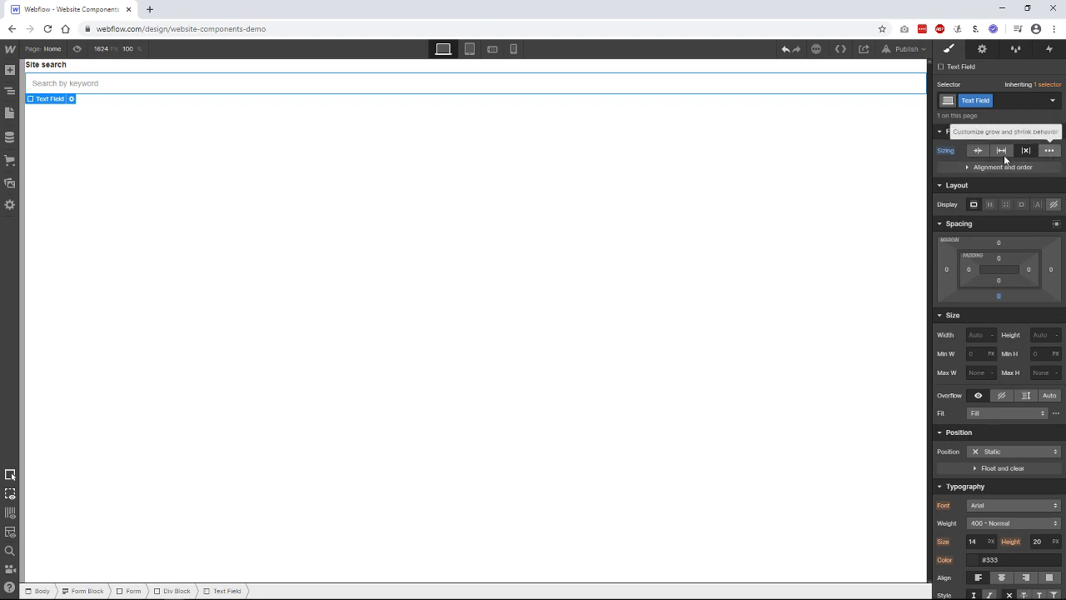
pyautogui.hotkey('ctrl', 'z')
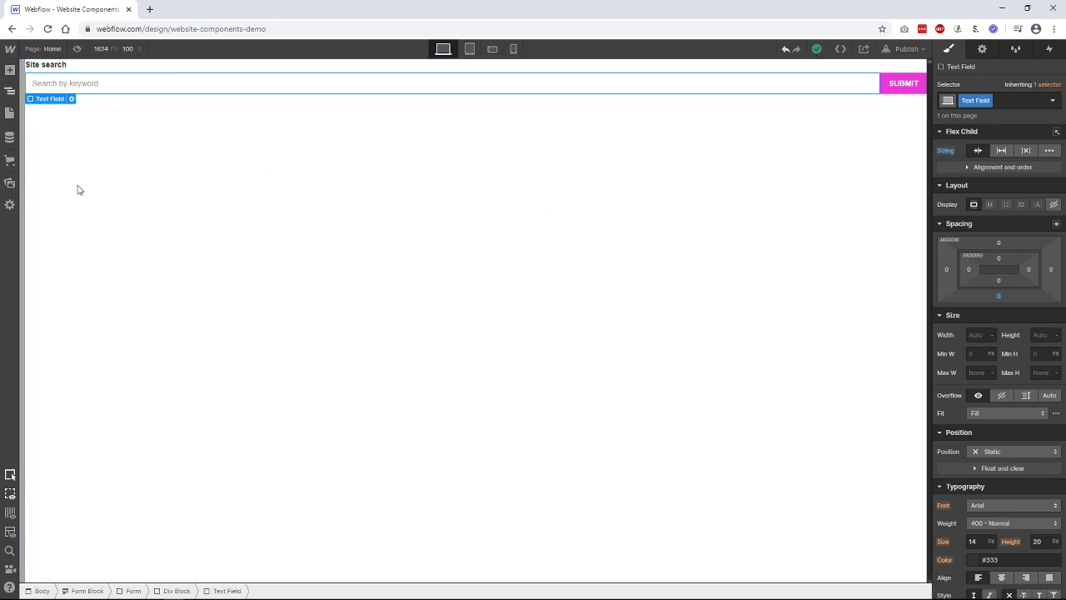
pyautogui.press('z')
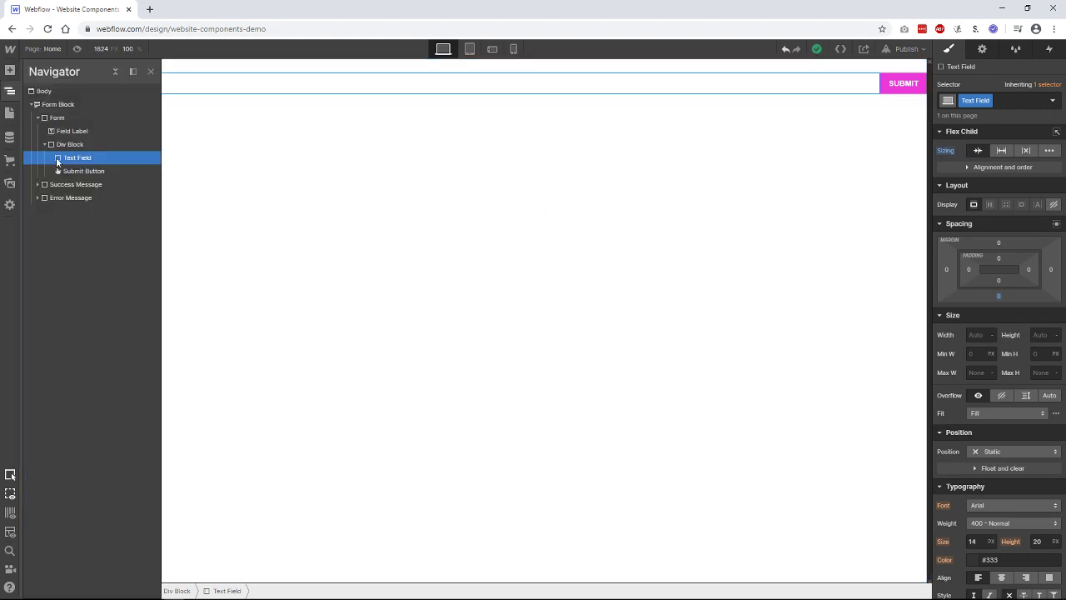
# Set the Form Block's maximum width to 200px
pyautogui.click(57, 105)
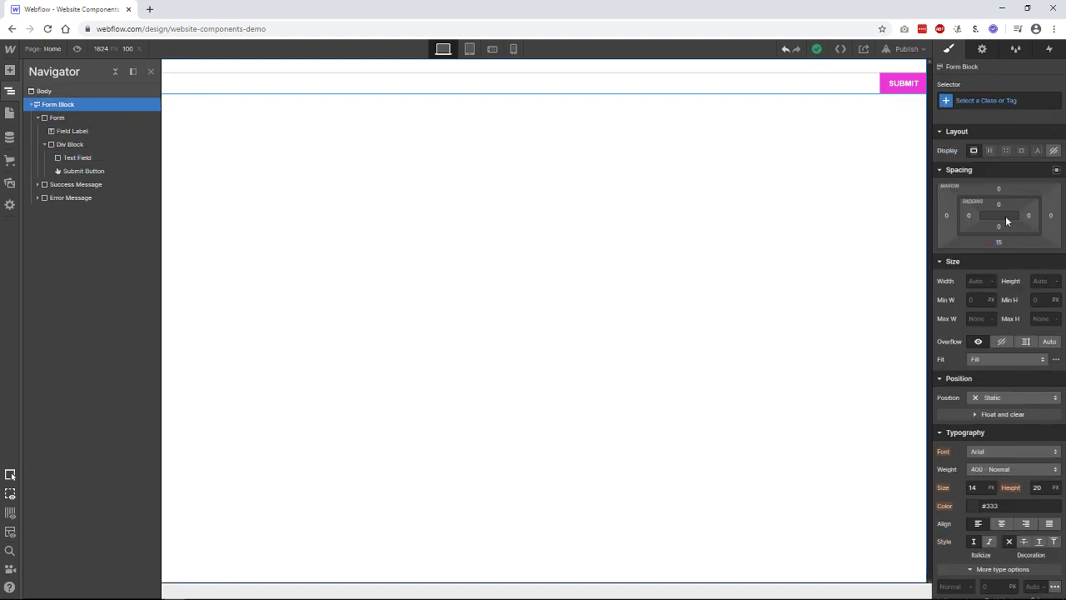
pyautogui.click(979, 318)
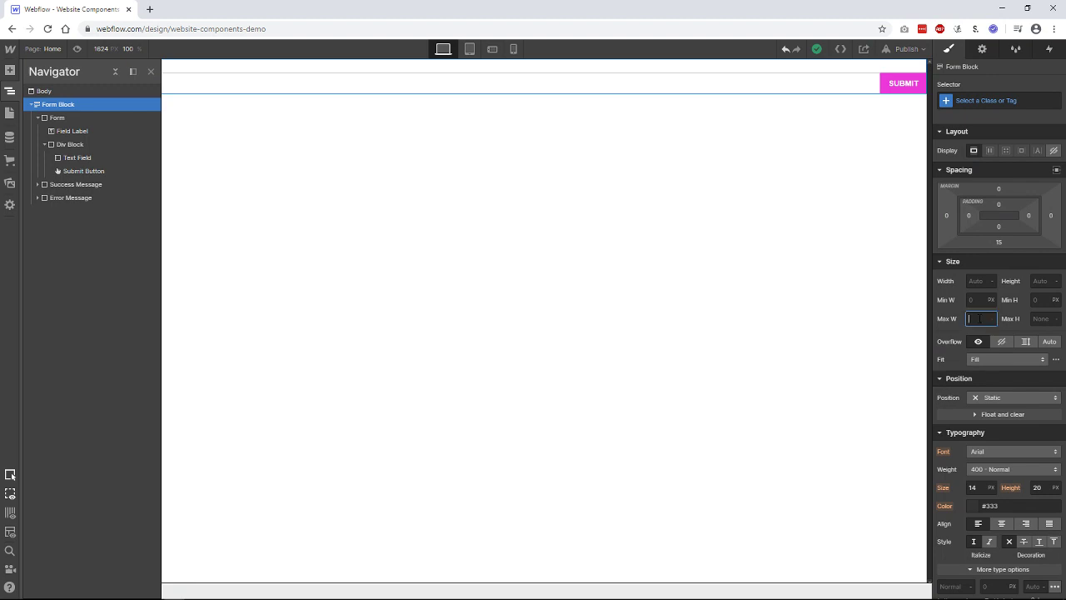
pyautogui.write('2')
pyautogui.press('BackSpace')
pyautogui.press('BackSpace')
pyautogui.write('0px')
pyautogui.press('Return')
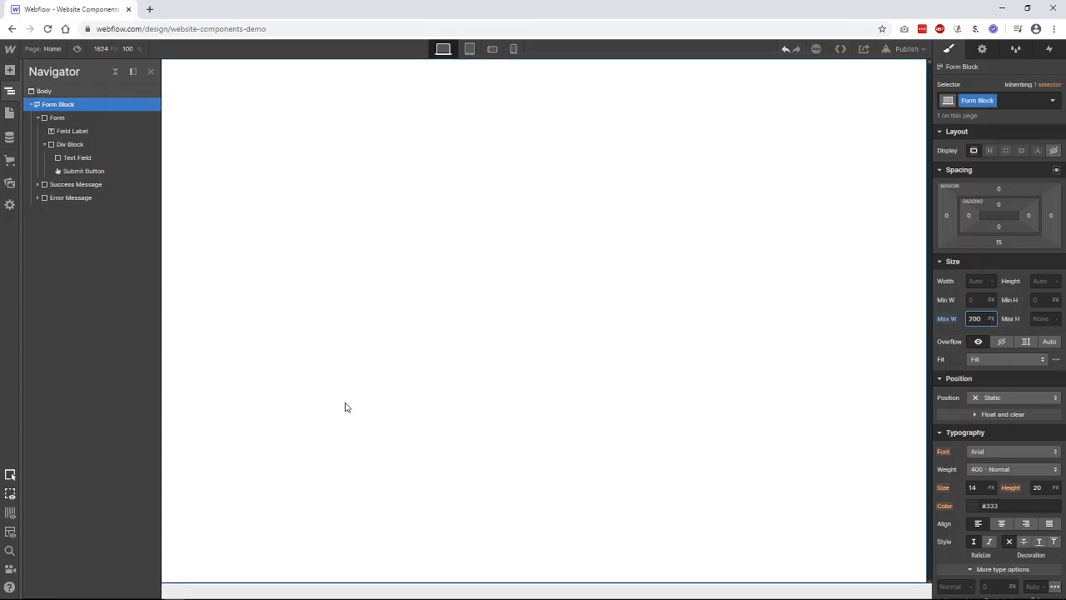
pyautogui.click(244, 284)
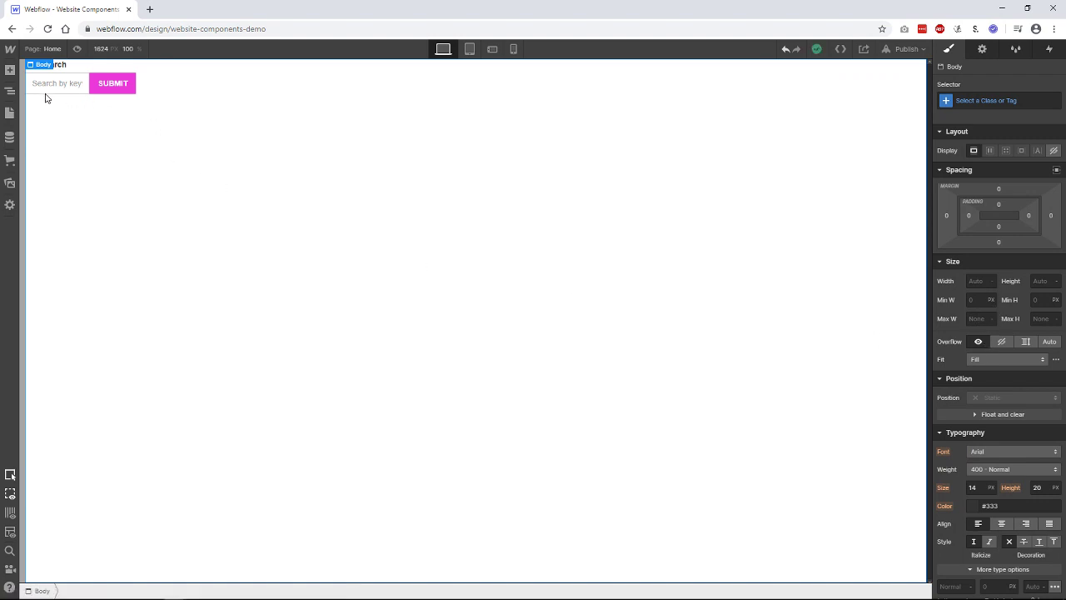
# Raise the Form Block's maximum width to 300px and preview the compact form
pyautogui.press('z')
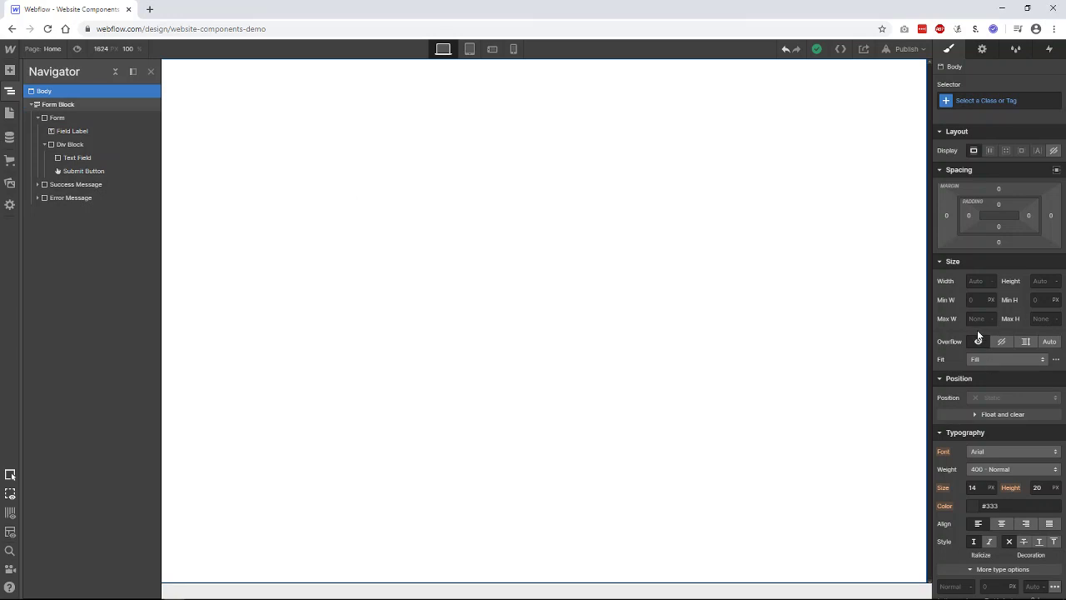
pyautogui.press('Down')
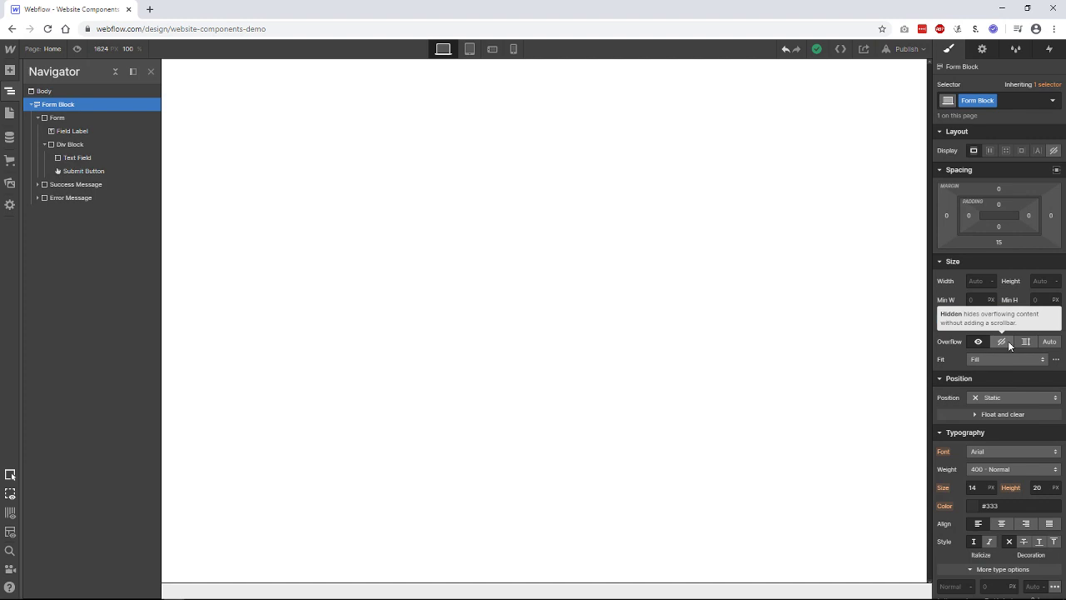
pyautogui.moveTo(947, 319); pyautogui.dragTo(954, 262)
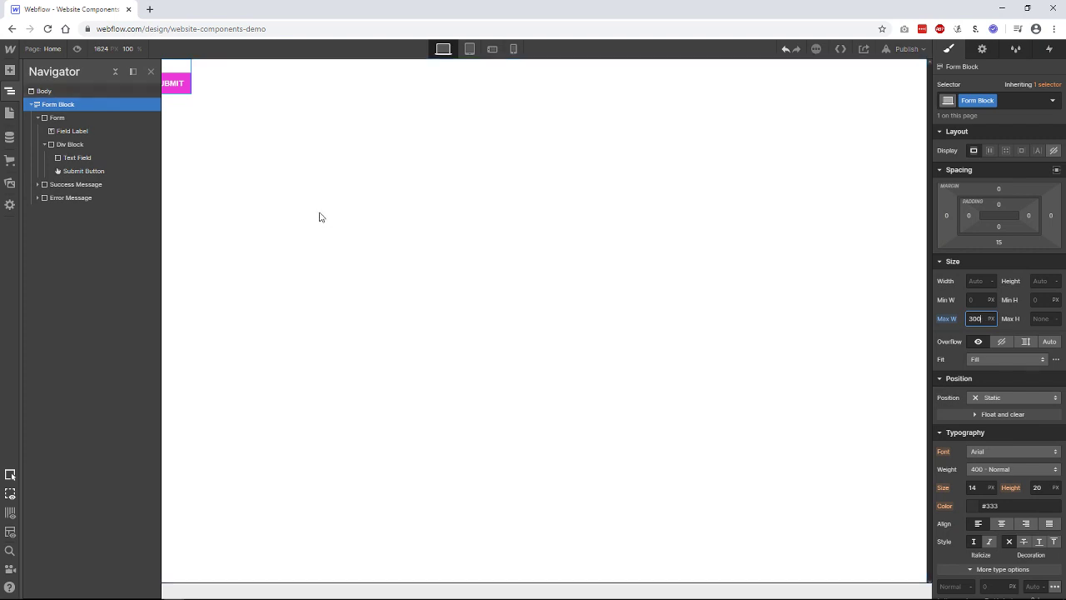
pyautogui.click(328, 238)
pyautogui.click(118, 185)
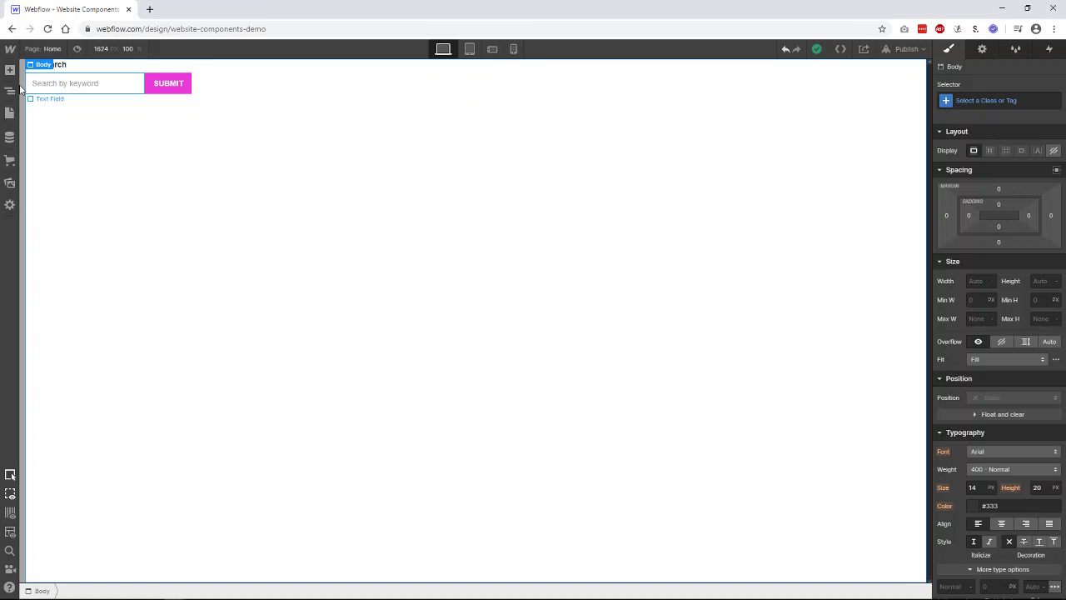
# Select the Form Block and start a new symbol from it named 'Site Search Form'
pyautogui.press('z')
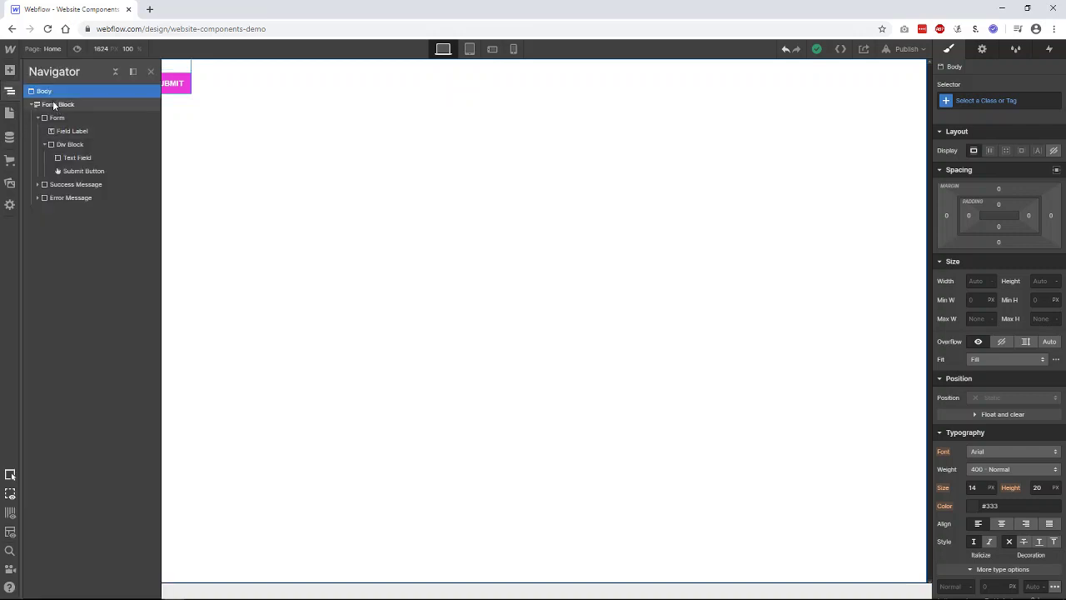
pyautogui.click(108, 105)
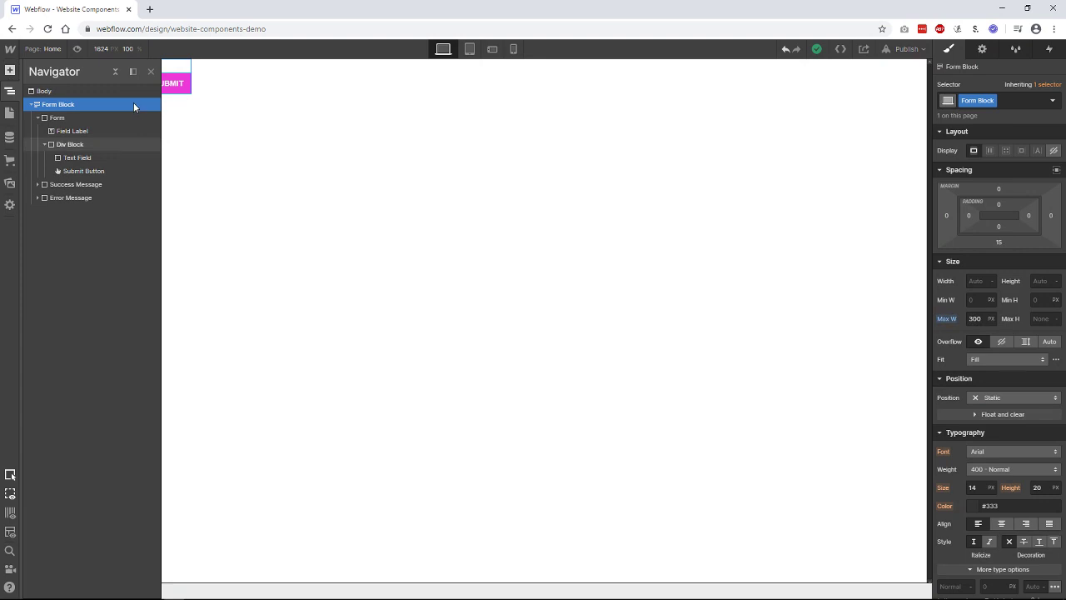
pyautogui.press('a')
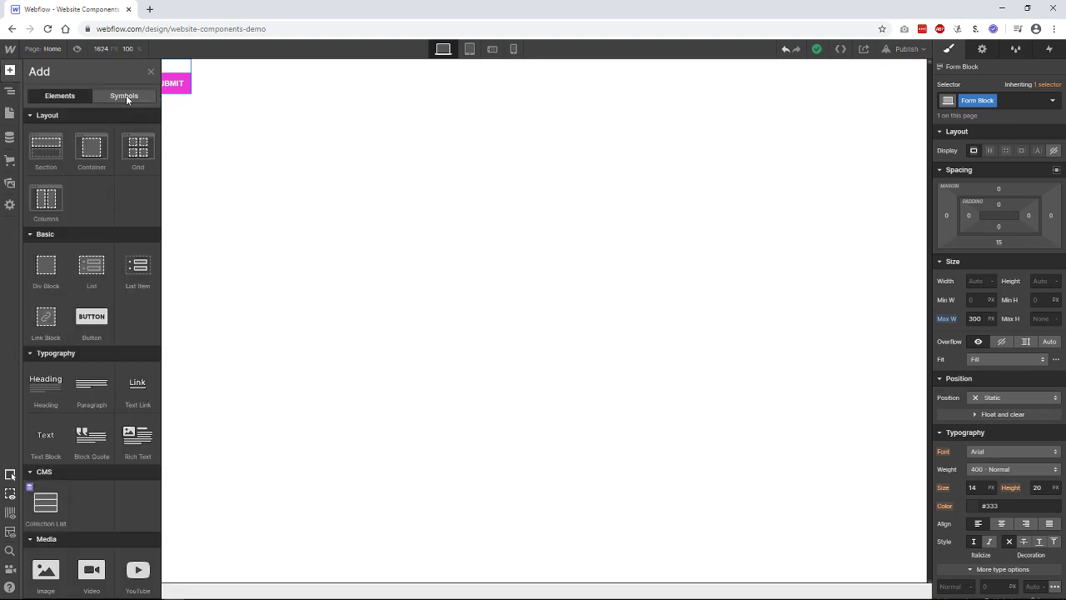
pyautogui.click(126, 95)
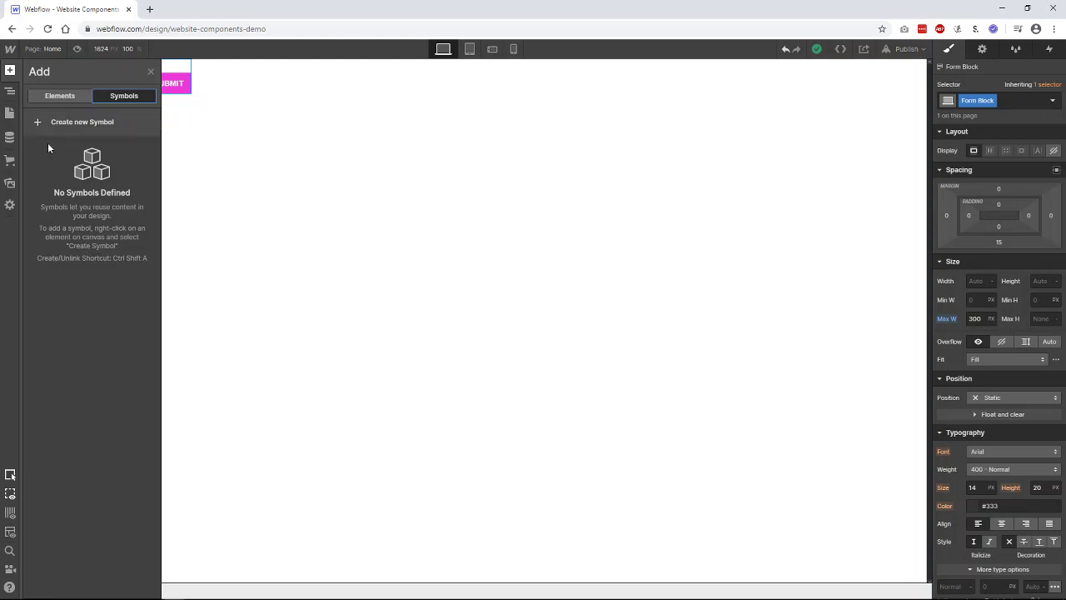
pyautogui.hotkey('ctrl', 'shift', 'a')
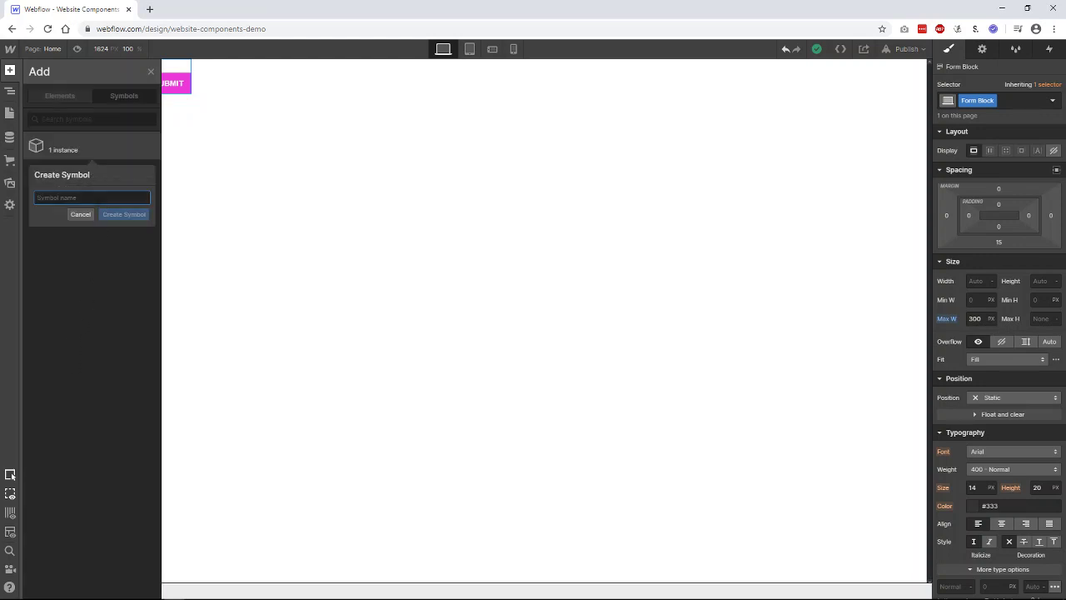
pyautogui.write('Site')
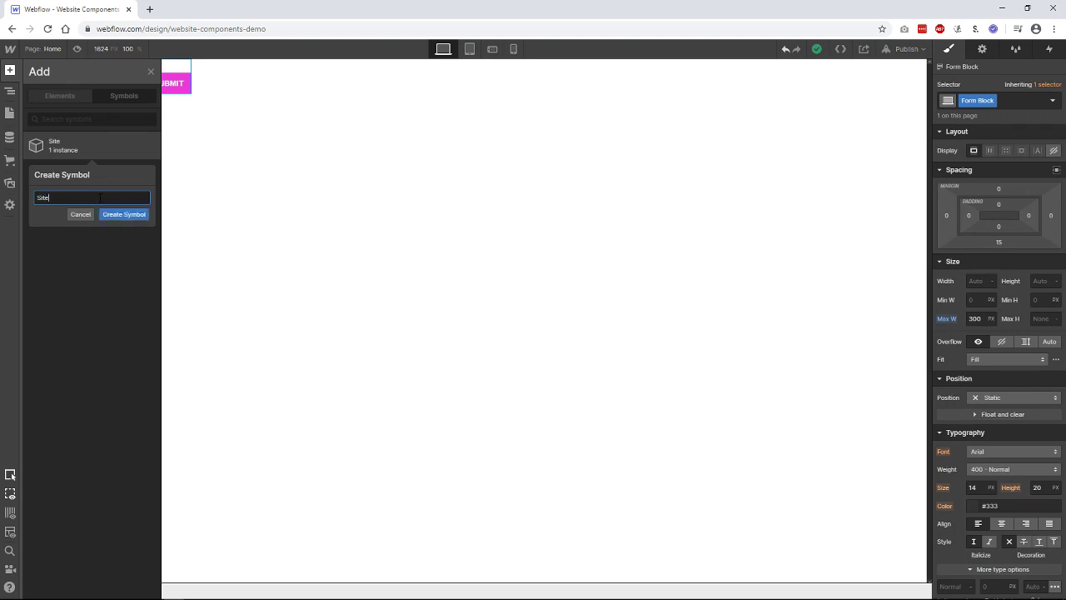
pyautogui.write(' Search Form')
# Create the Site Search Form symbol and place a second instance of it below the first
pyautogui.click(124, 214)
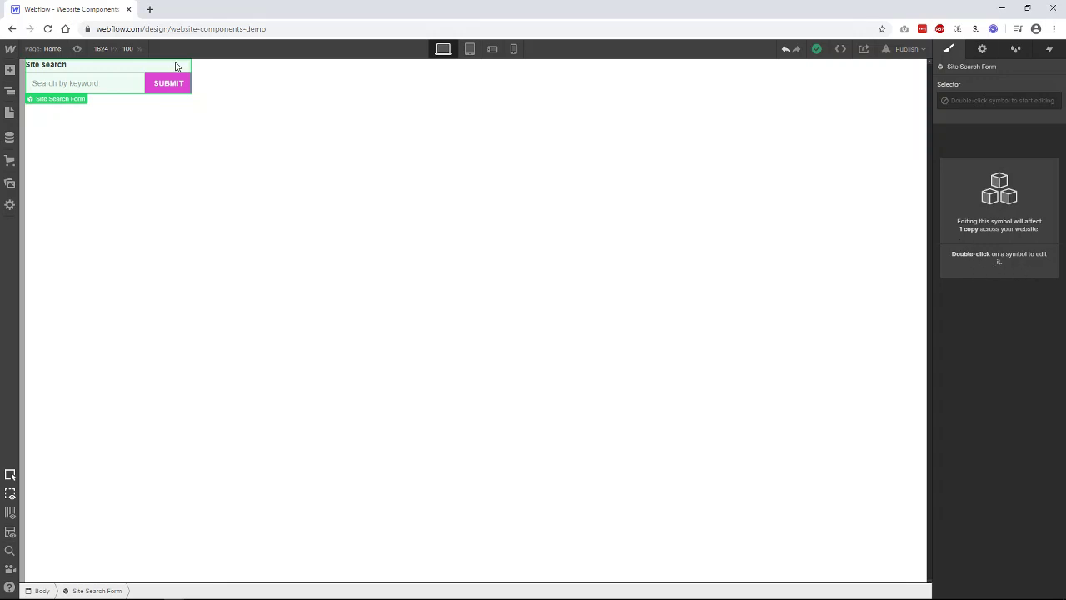
pyautogui.click(10, 70)
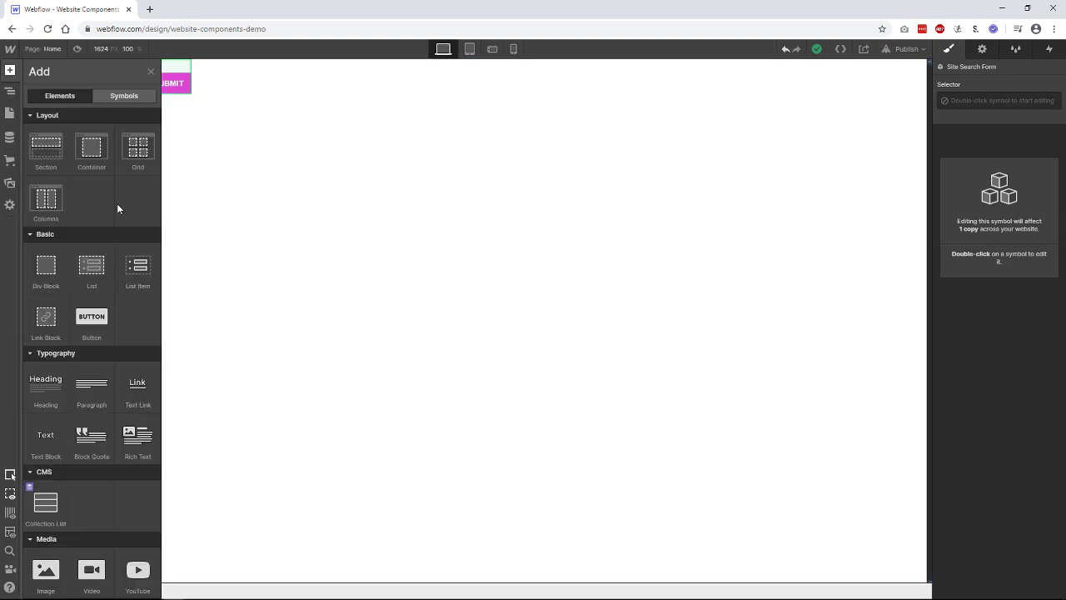
pyautogui.click(116, 95)
pyautogui.moveTo(85, 170); pyautogui.dragTo(376, 424)
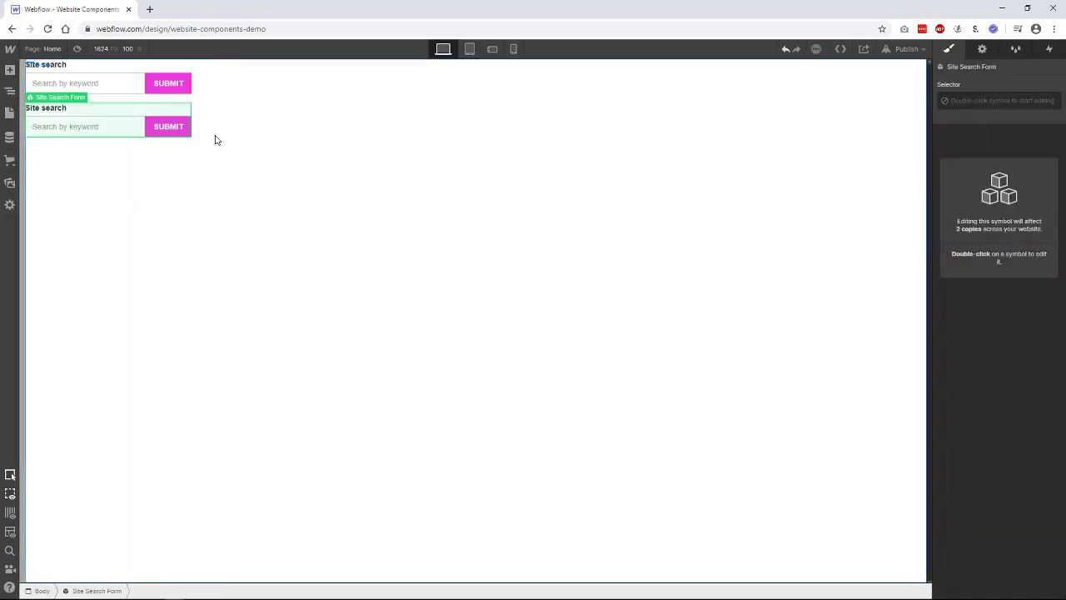
pyautogui.click(127, 152)
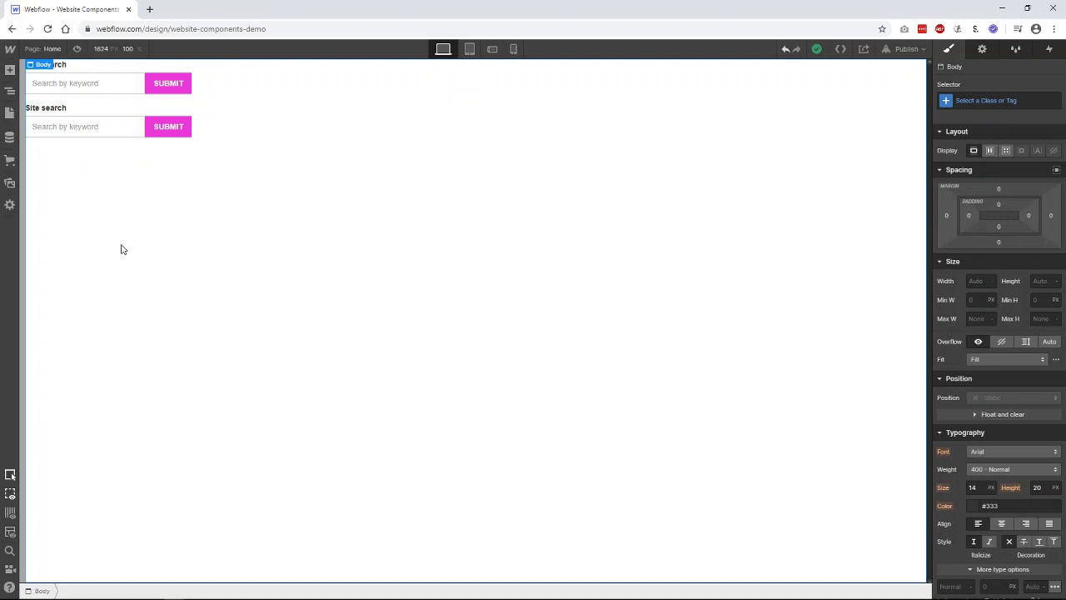
# In the symbol master, change the SUBMIT button background from magenta to green #4aec38
pyautogui.click(183, 133)
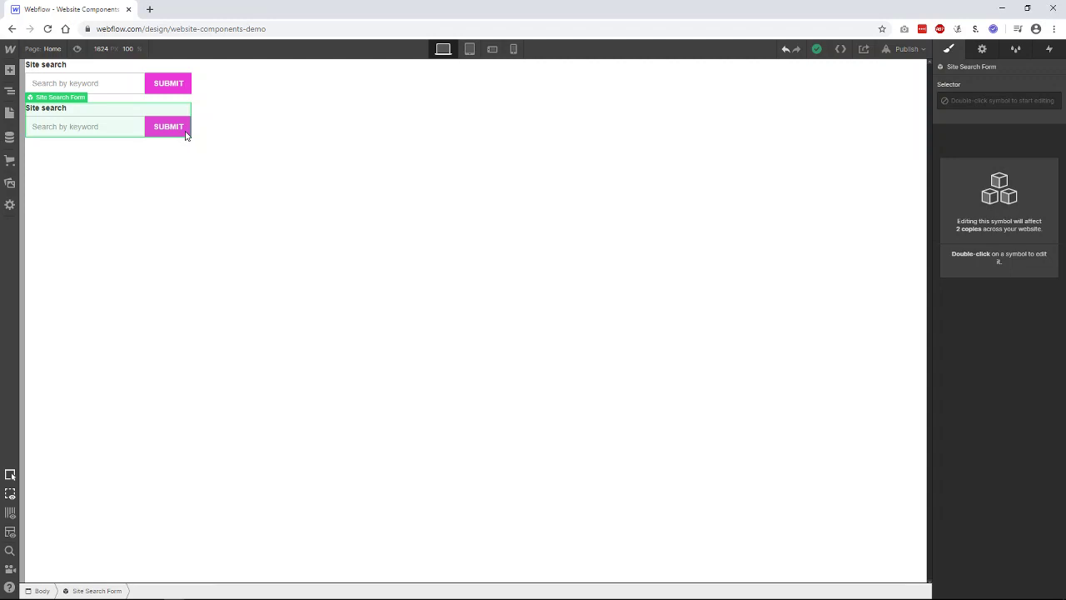
pyautogui.doubleClick(185, 133)
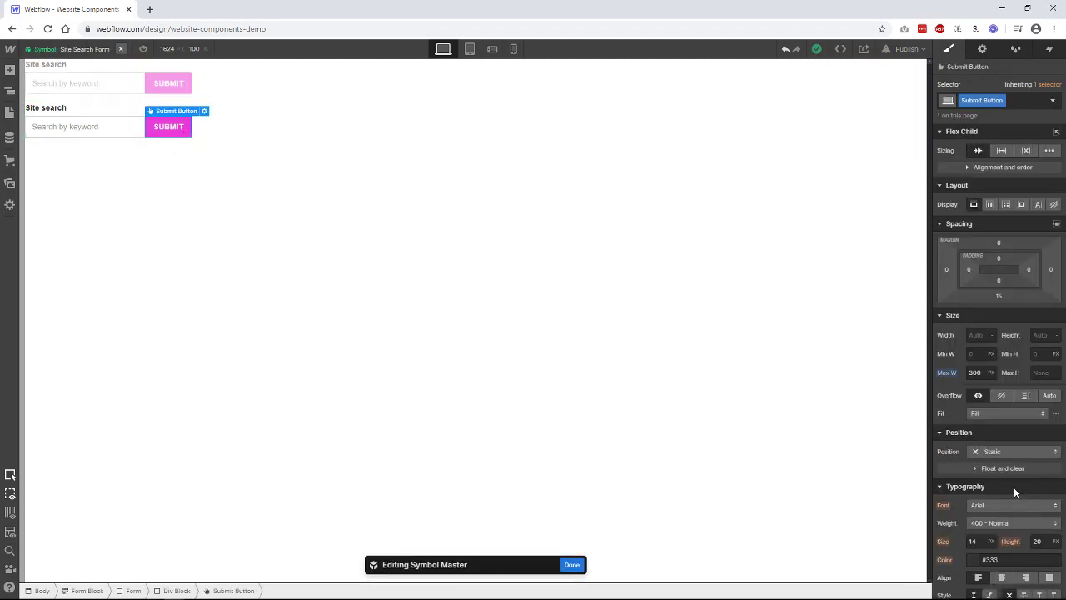
pyautogui.scroll(-5, 1012, 484)
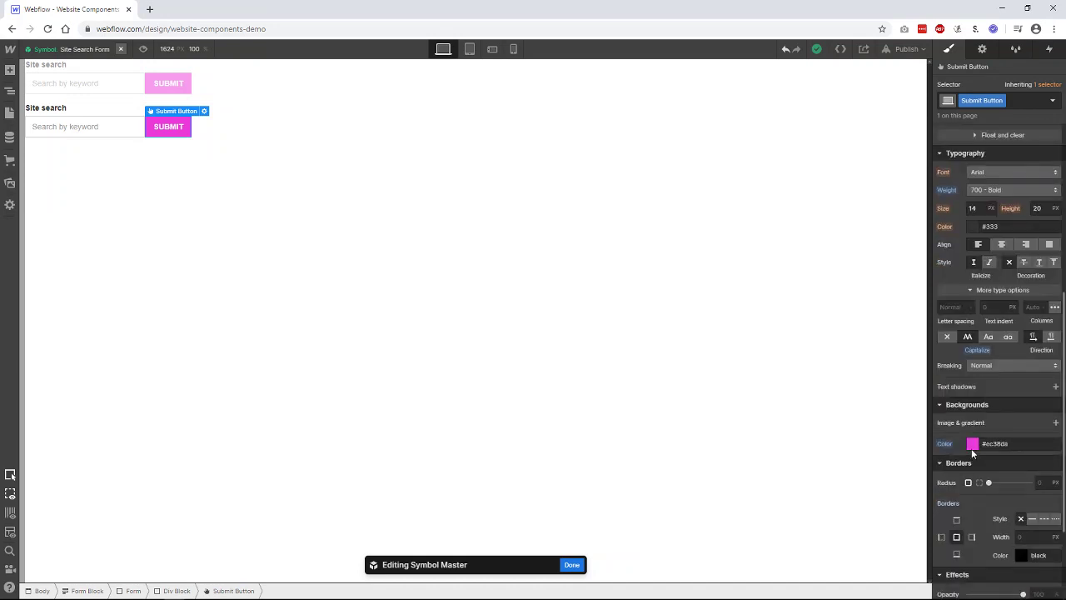
pyautogui.click(972, 448)
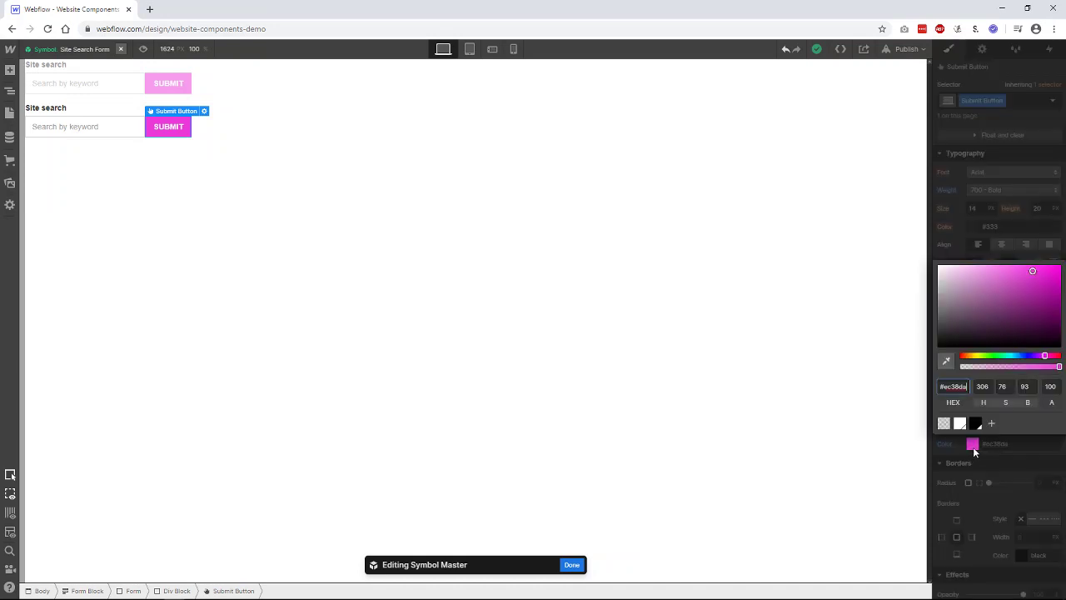
pyautogui.click(991, 355)
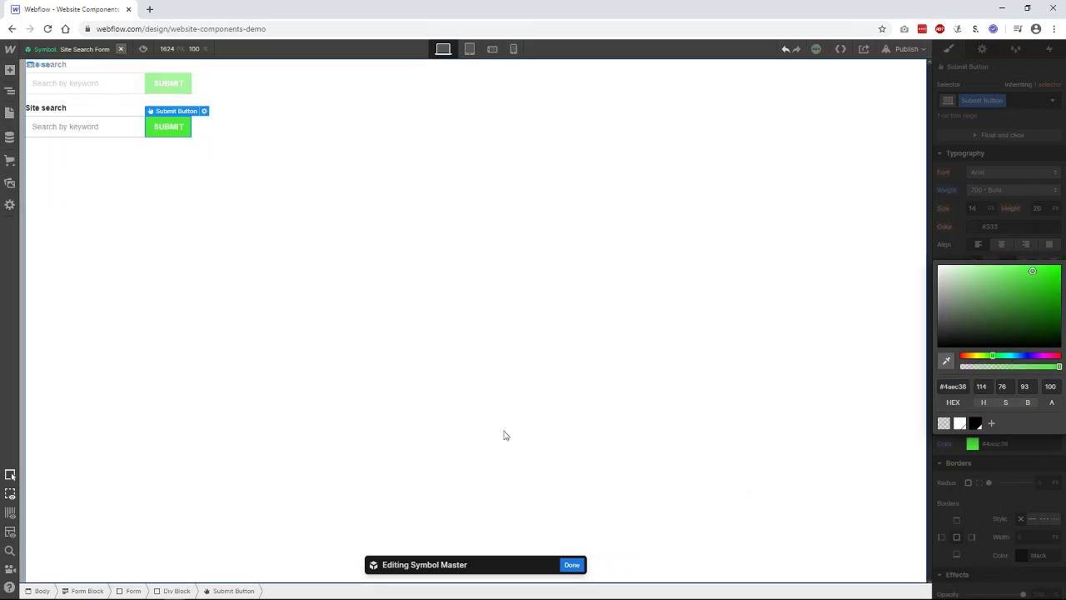
pyautogui.doubleClick(173, 164)
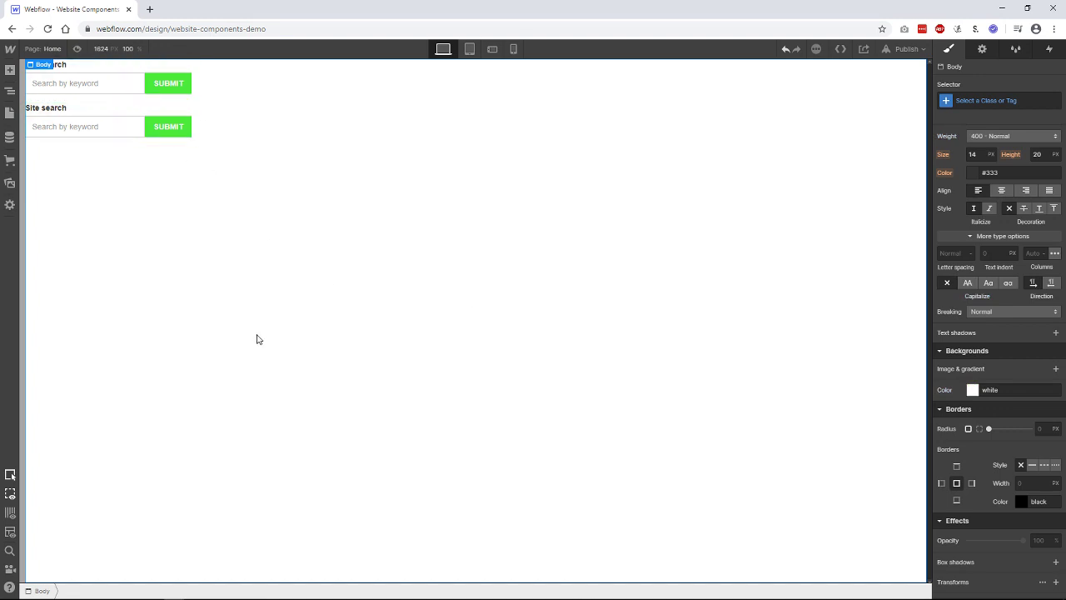
# In the symbol master, change the label text to 'Search this site'
pyautogui.click(50, 111)
pyautogui.doubleClick(69, 112)
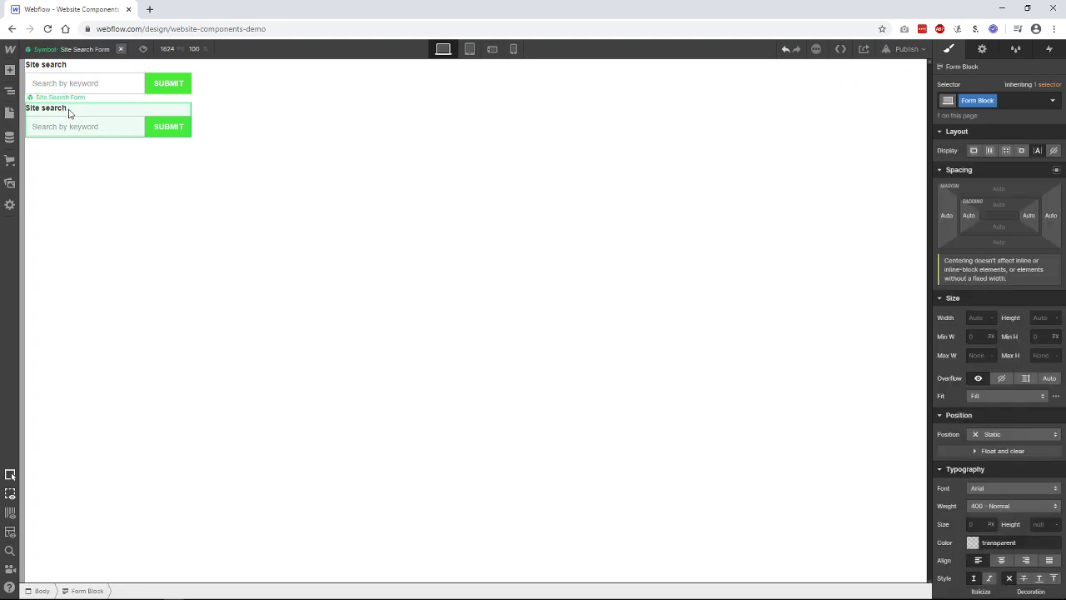
pyautogui.doubleClick(69, 109)
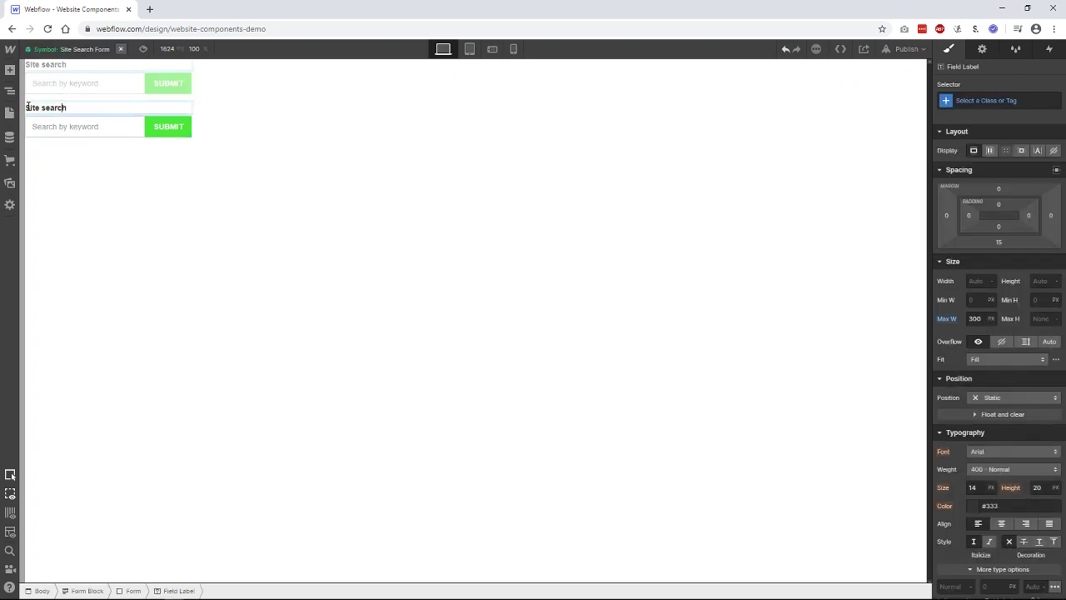
pyautogui.moveTo(28, 107); pyautogui.dragTo(226, 131)
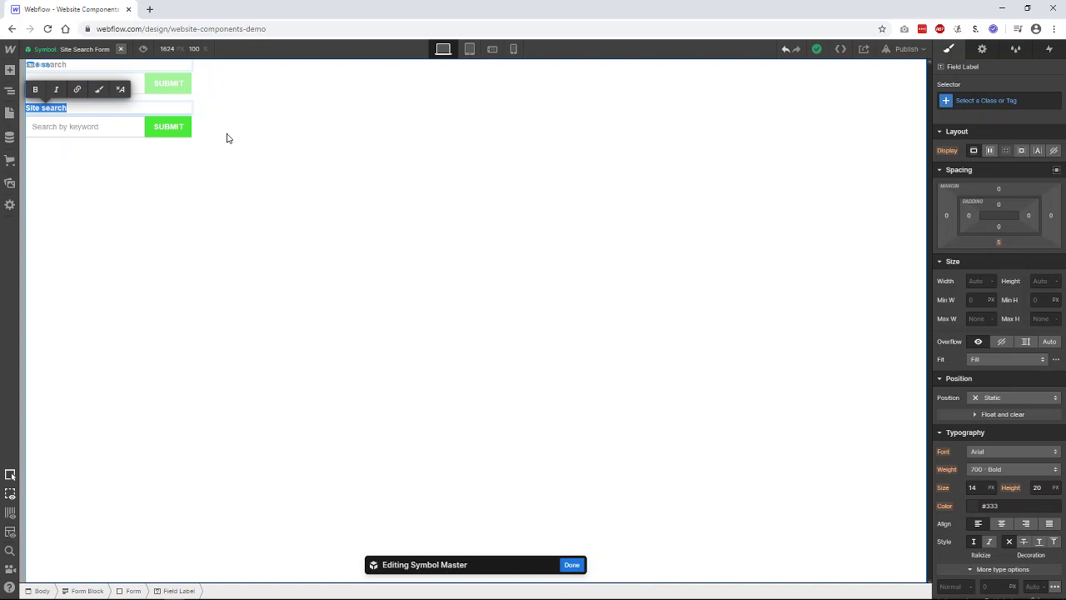
pyautogui.write('Search thi')
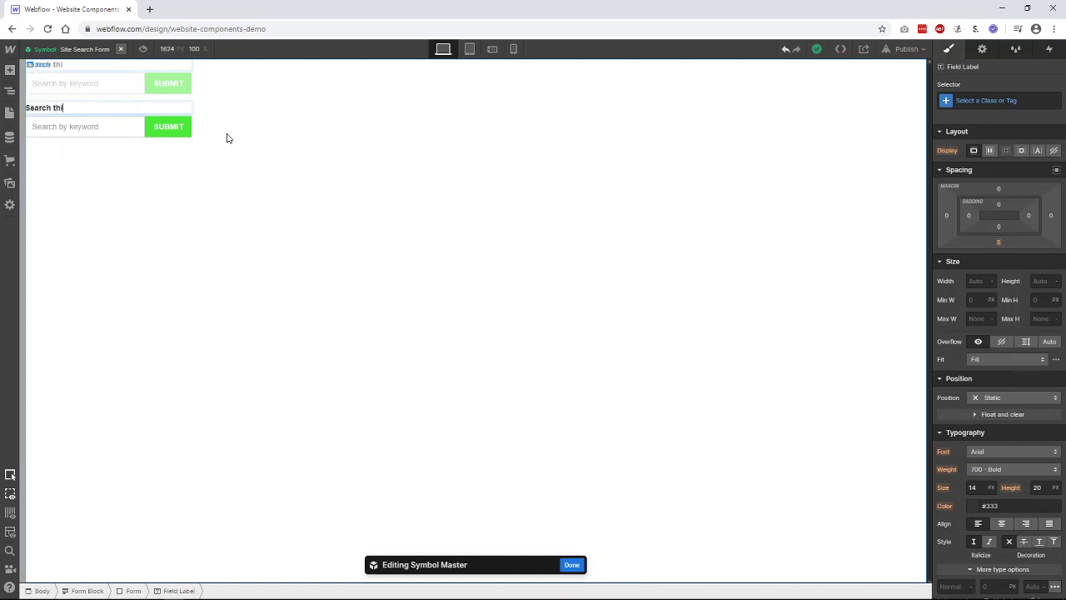
pyautogui.write('s site')
pyautogui.press('Escape')
pyautogui.press('Escape')
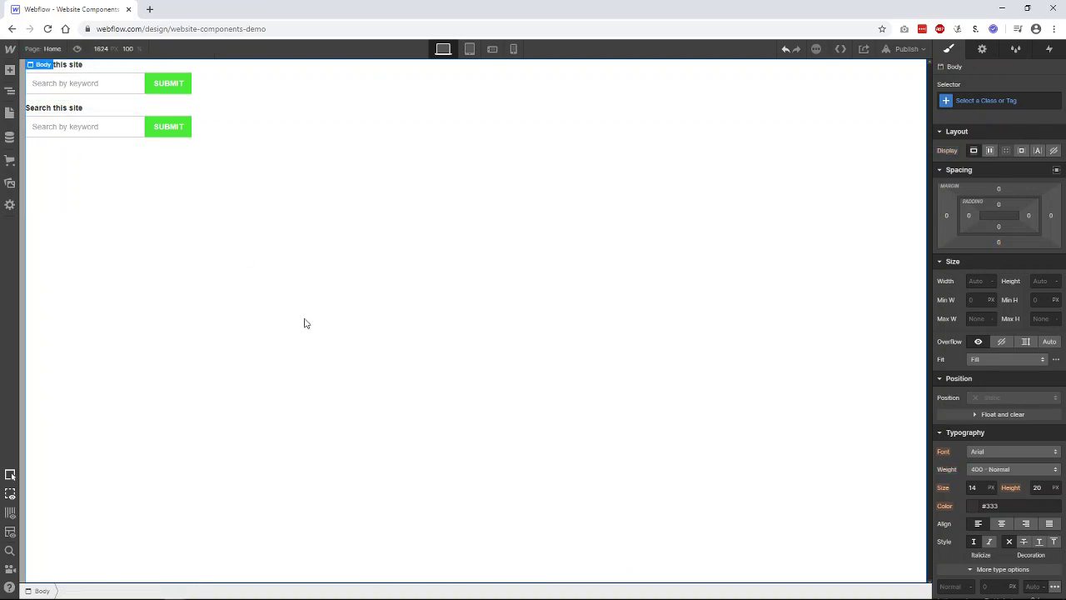
# Change the keyword input's placeholder to 'Search by keyword(s)' in the symbol master
pyautogui.click(102, 130)
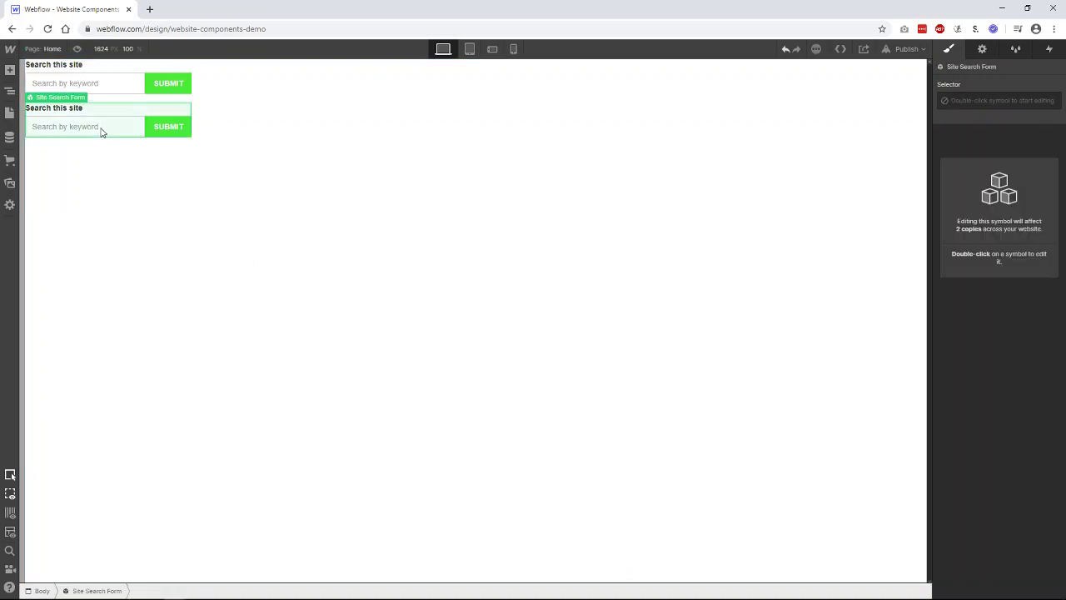
pyautogui.doubleClick(97, 130)
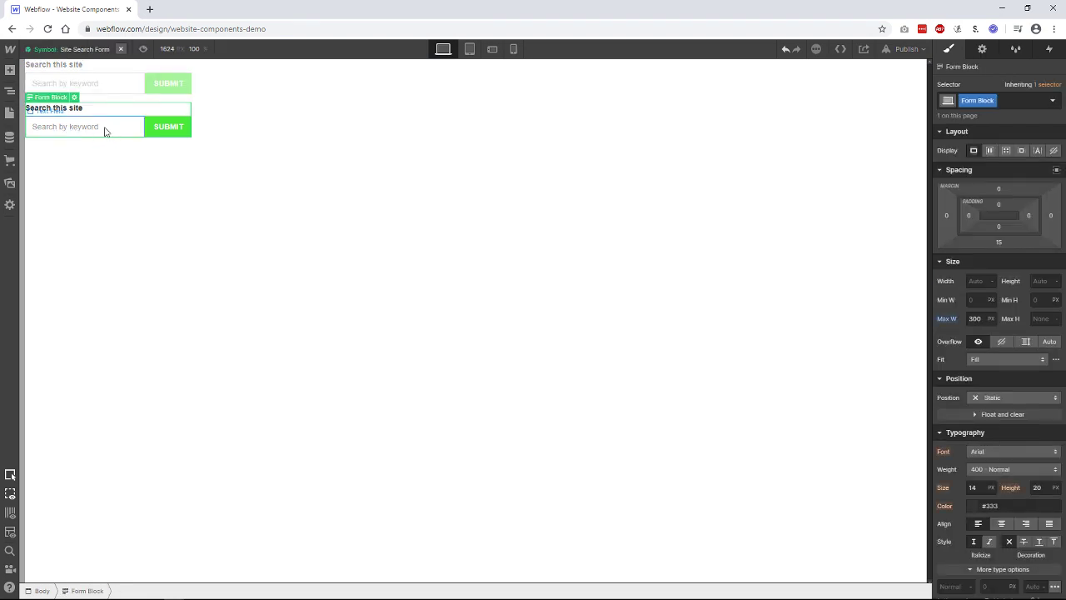
pyautogui.doubleClick(105, 131)
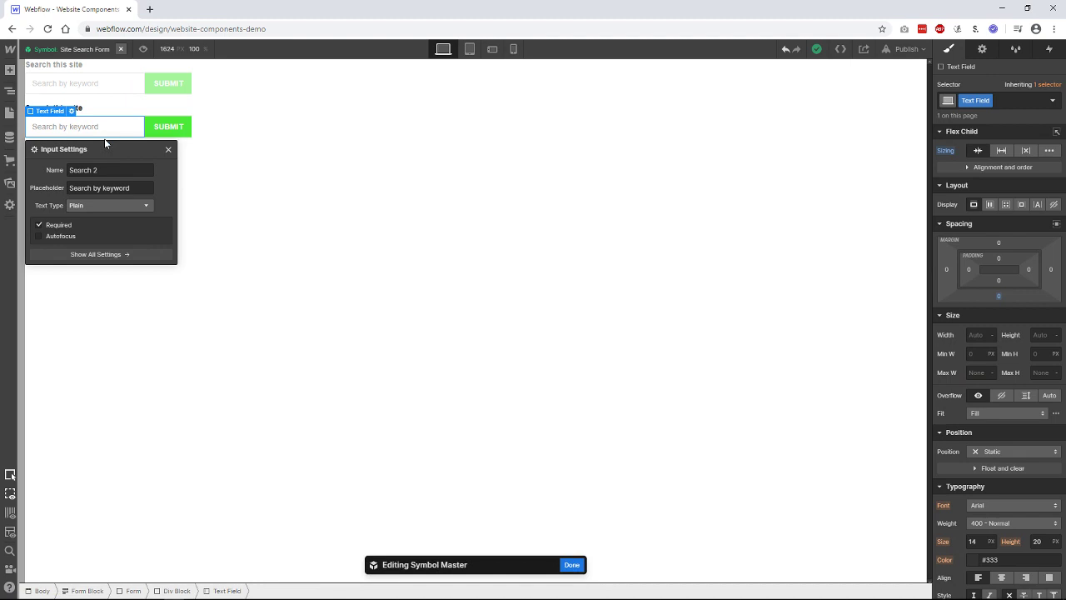
pyautogui.doubleClick(127, 188)
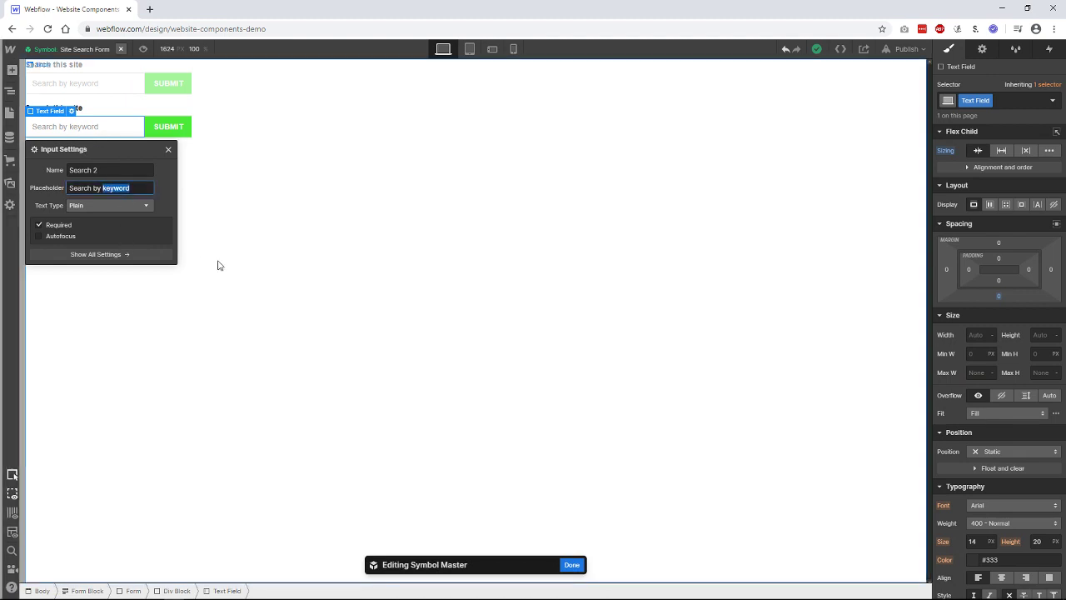
pyautogui.press('End')
pyautogui.write('(')
pyautogui.doubleClick(298, 274)
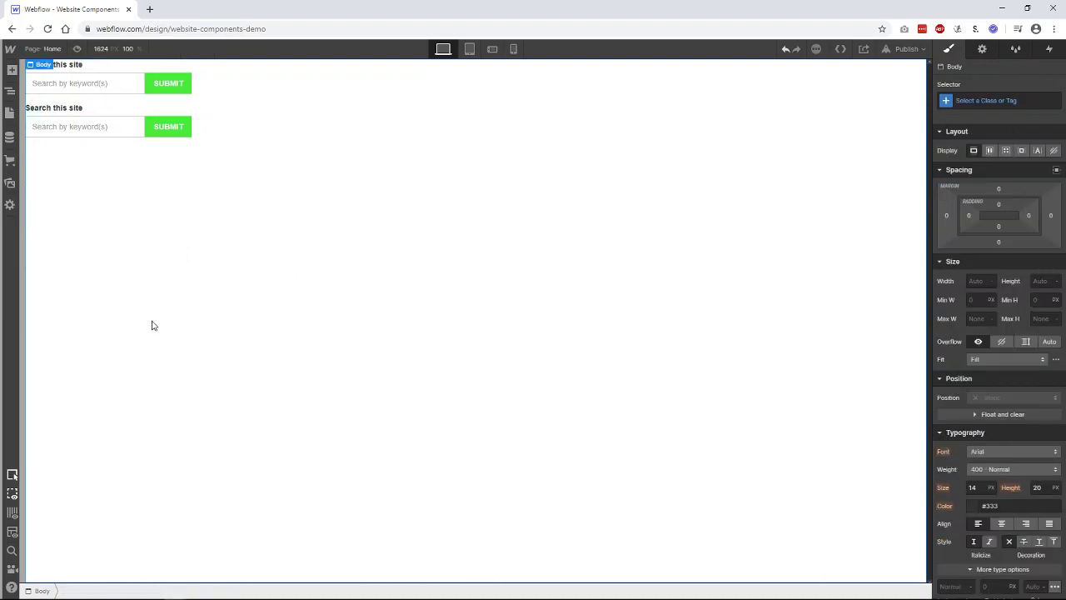
# Delete both Site Search Form instances from the page
pyautogui.click(158, 111)
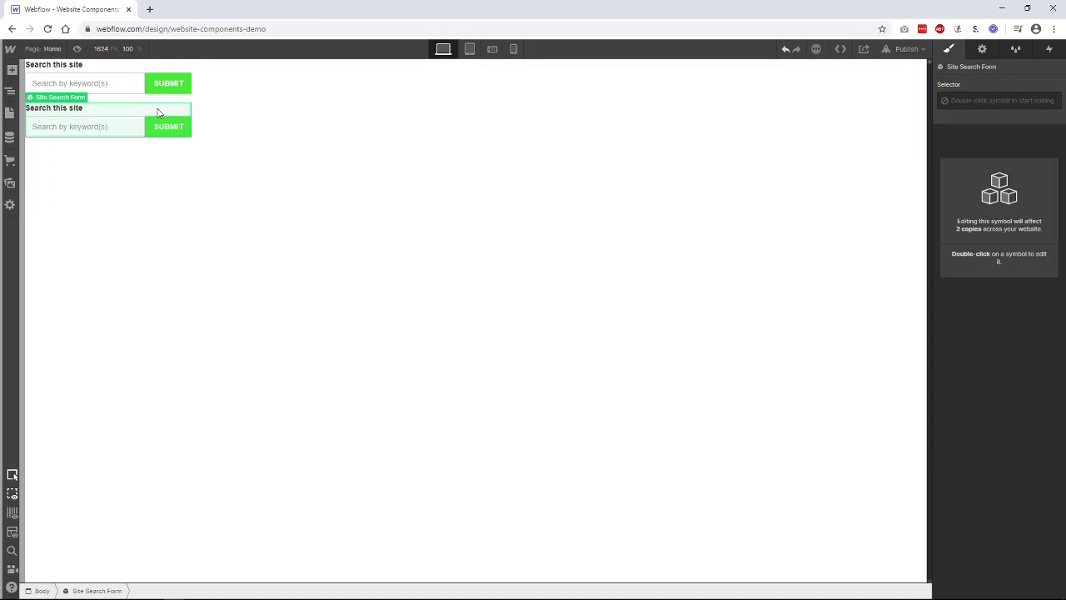
pyautogui.press('Delete')
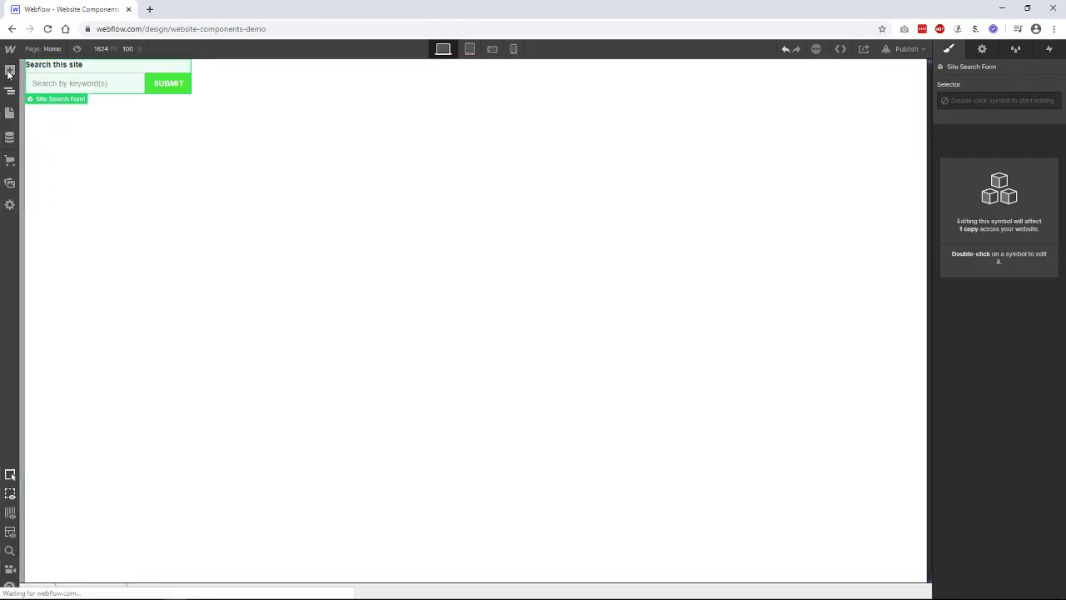
pyautogui.press('Delete')
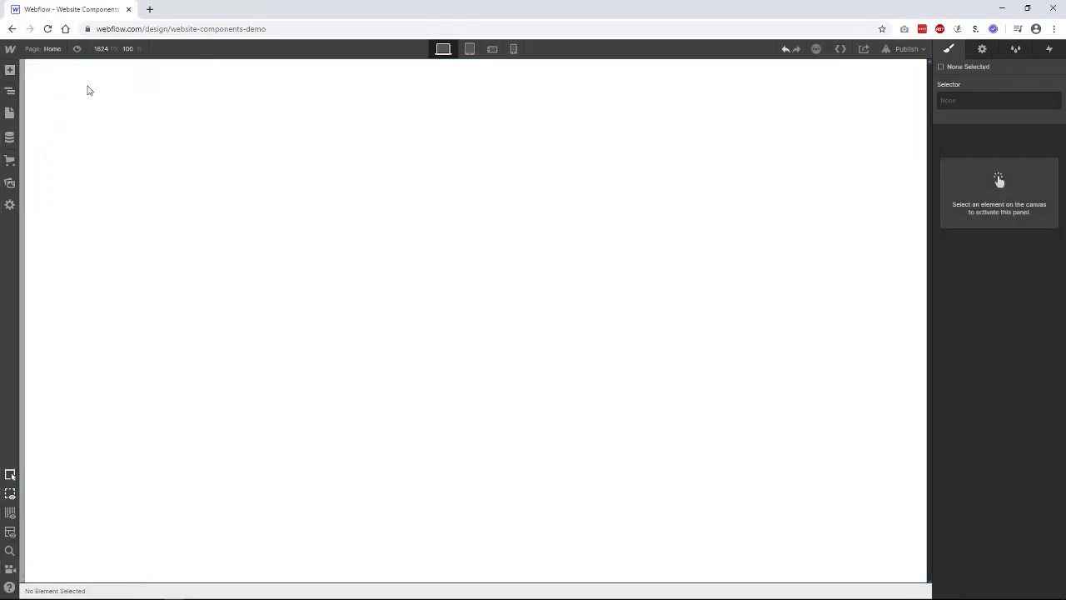
# Insert one Site Search Form instance from the saved symbols at the top of the page
pyautogui.click(10, 72)
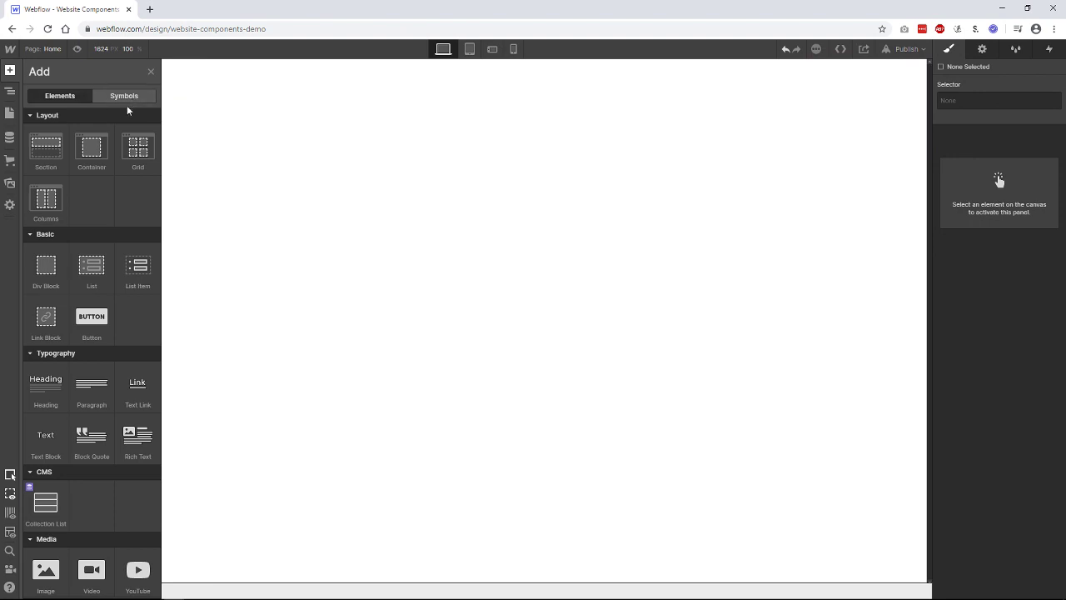
pyautogui.click(125, 96)
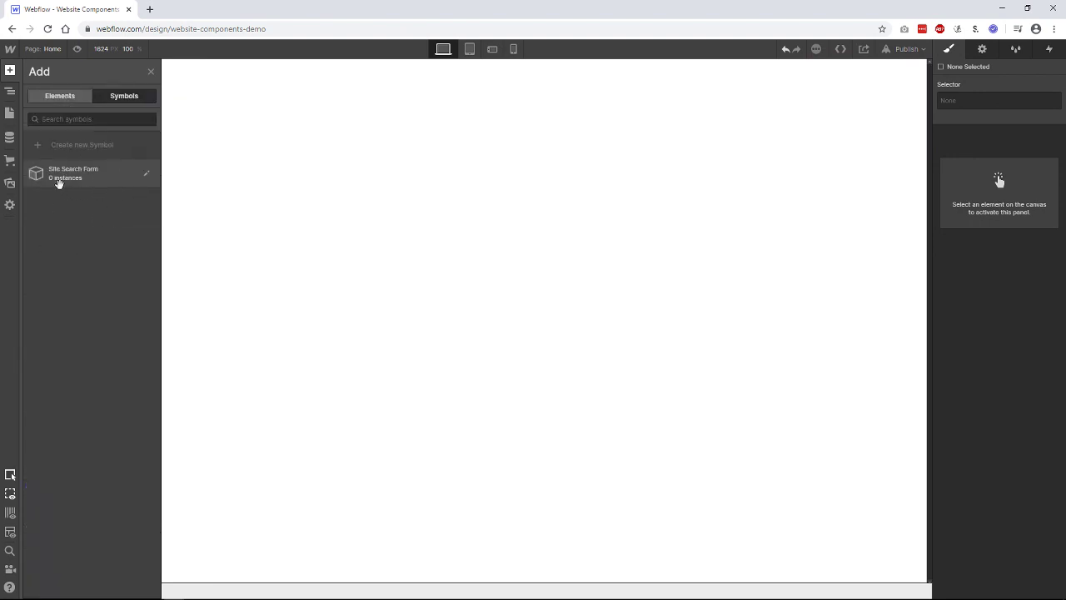
pyautogui.moveTo(56, 181); pyautogui.dragTo(239, 347)
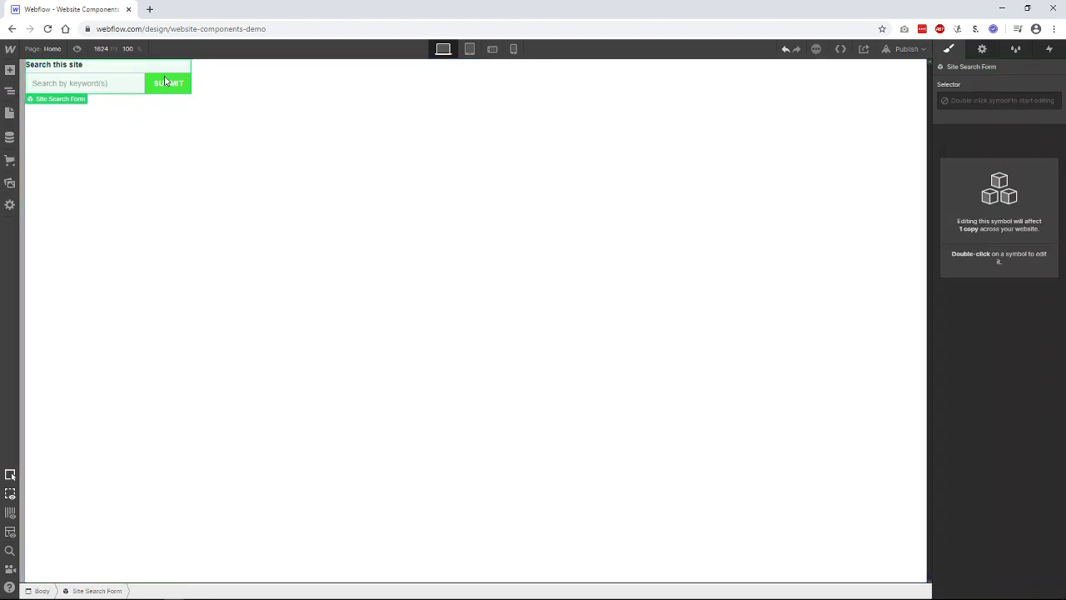
pyautogui.click(227, 190)
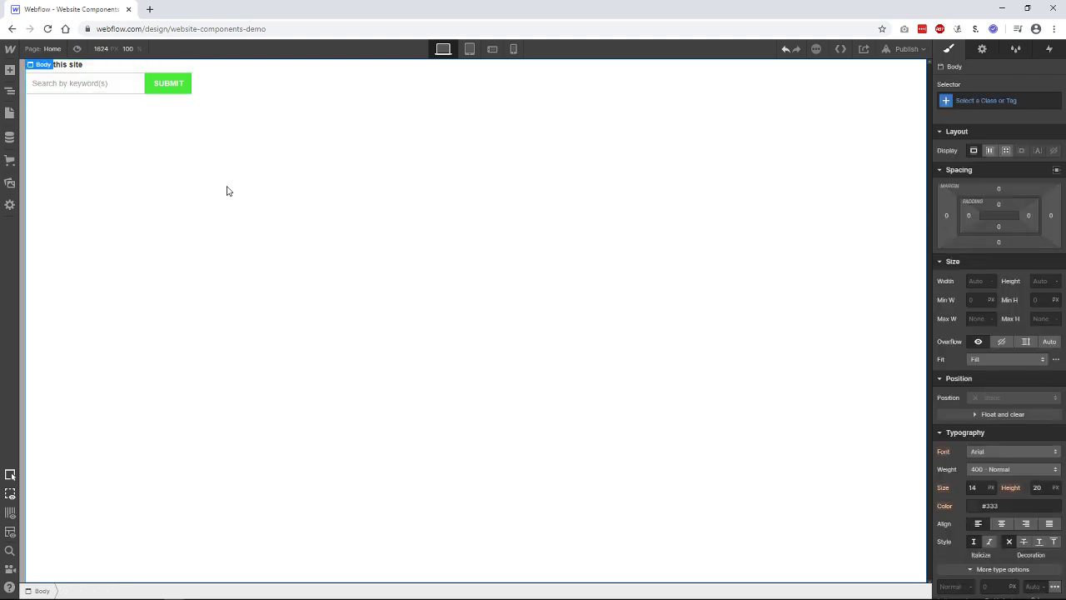